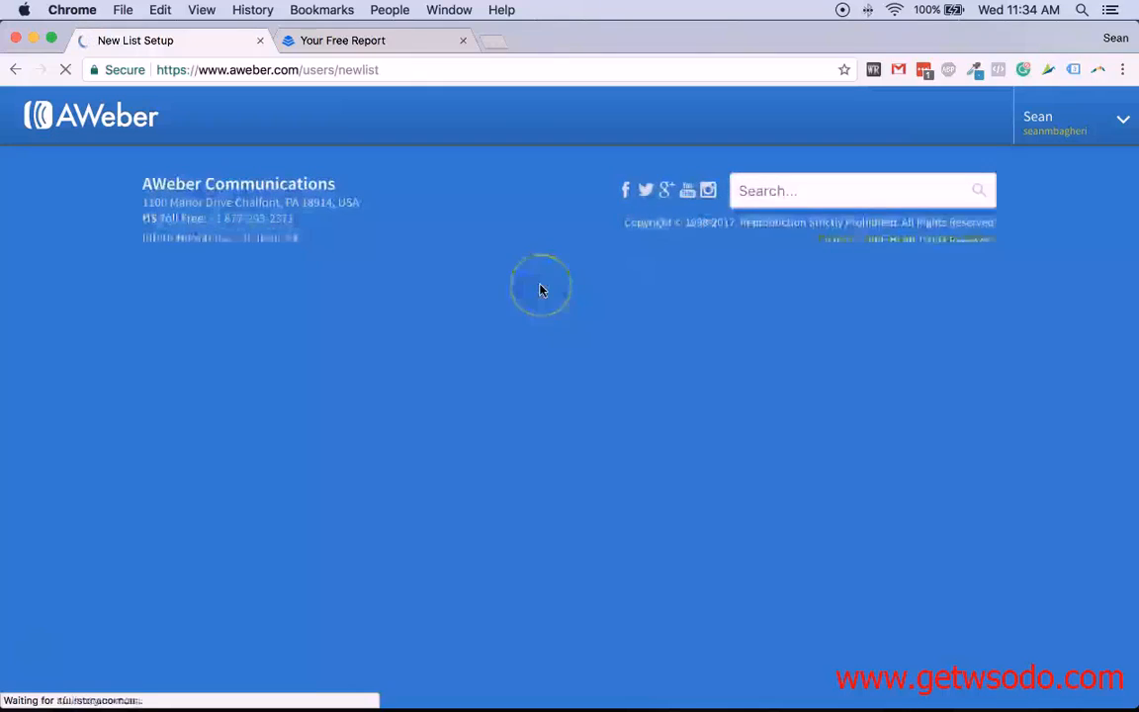
- Replace the company name in the list setup form with the account owner's full name
scroll(127, 376, "down", 2)
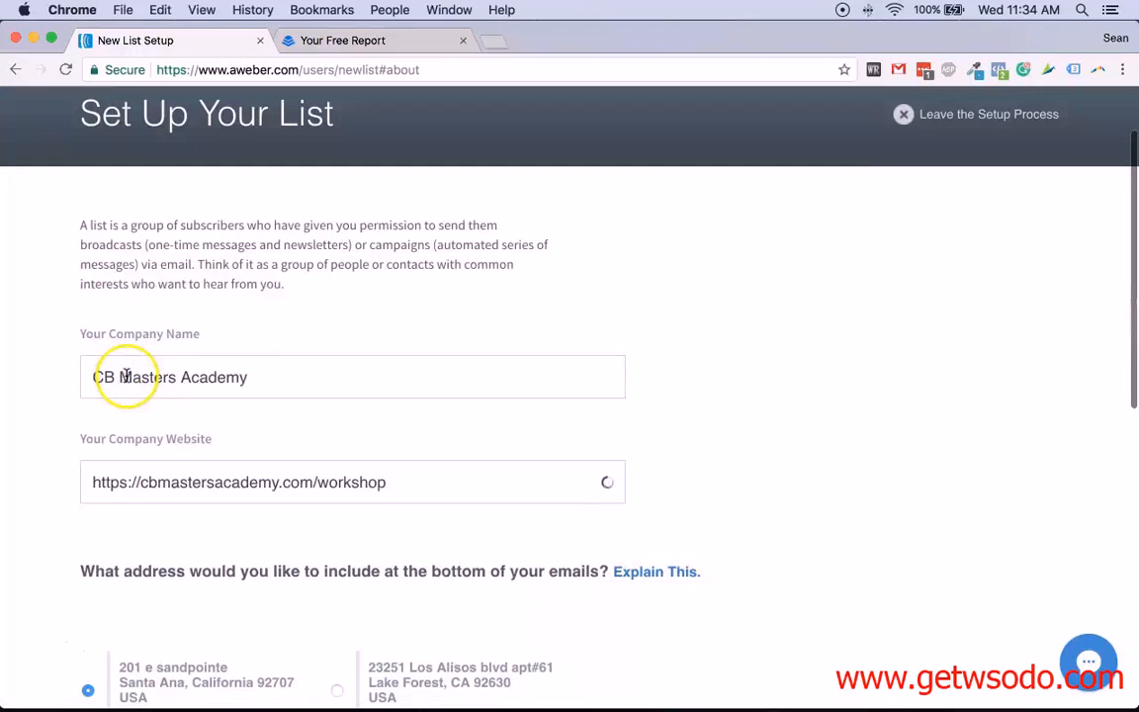
left_click(258, 379)
key("super+a")
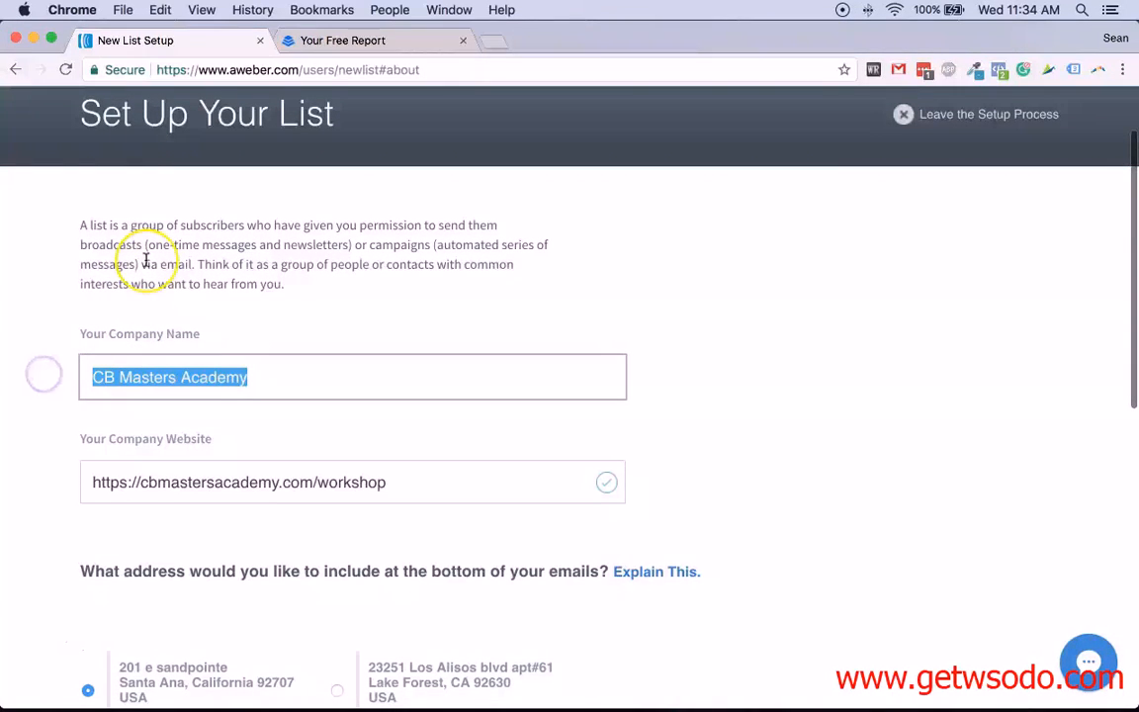
scroll(145, 260, "down", 1)
scroll(145, 260, "up", 2)
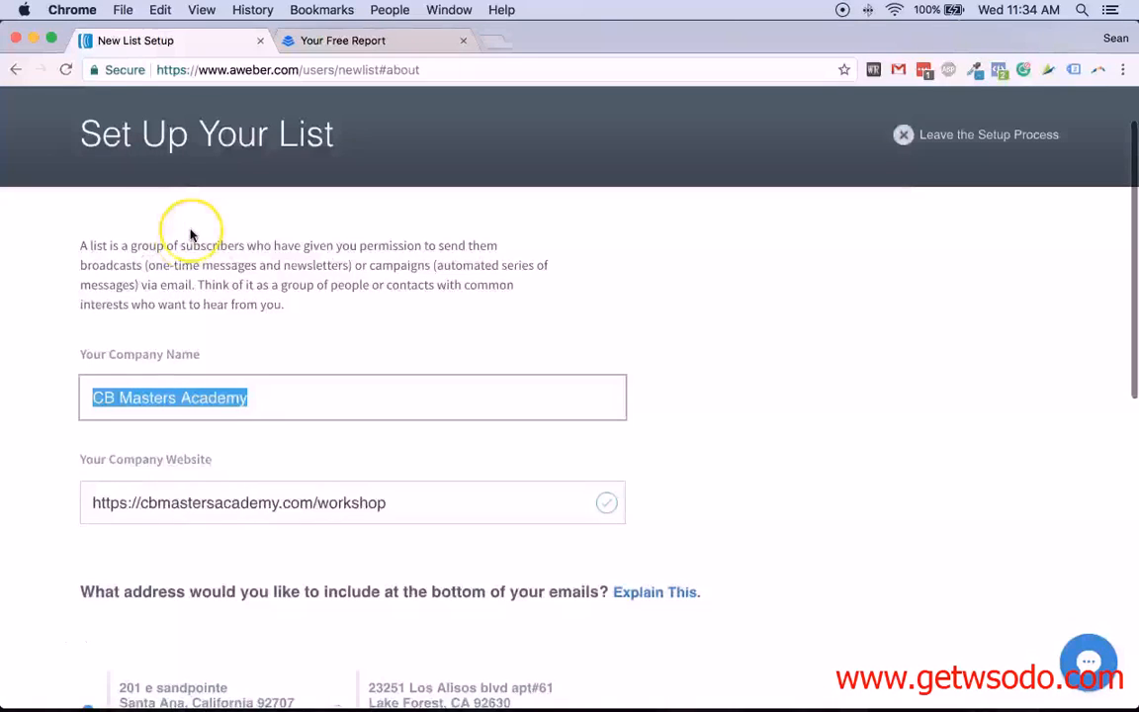
scroll(191, 224, "down", 1)
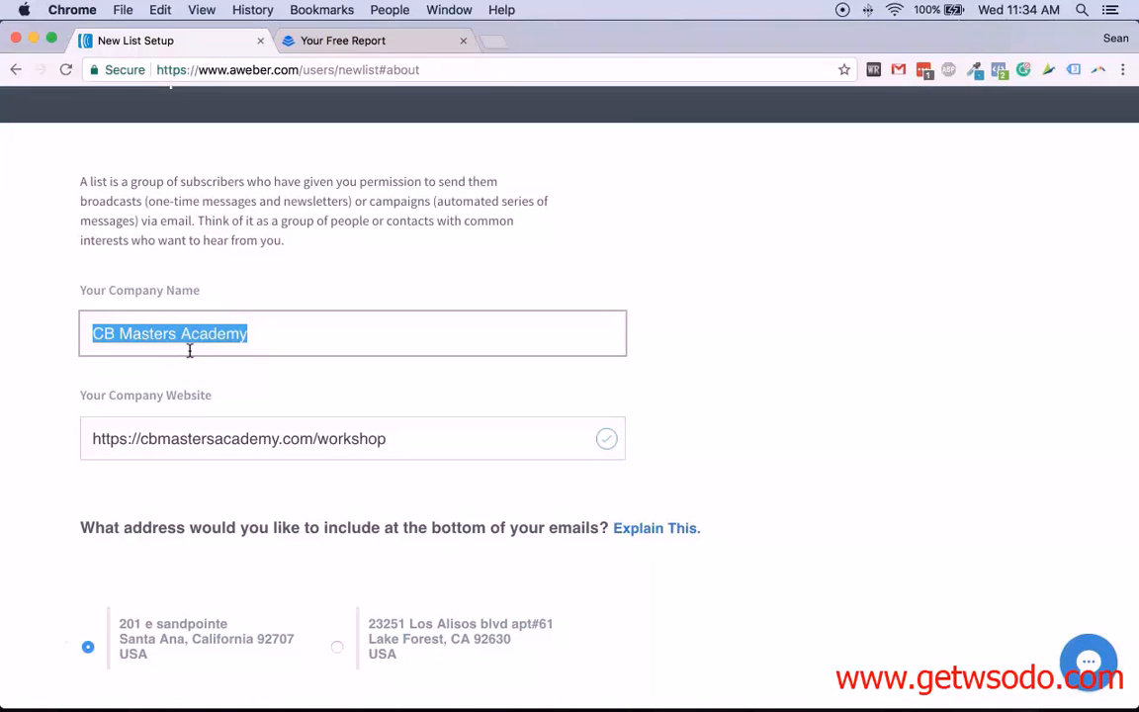
type("Sean Bagheri")
key("Tab")
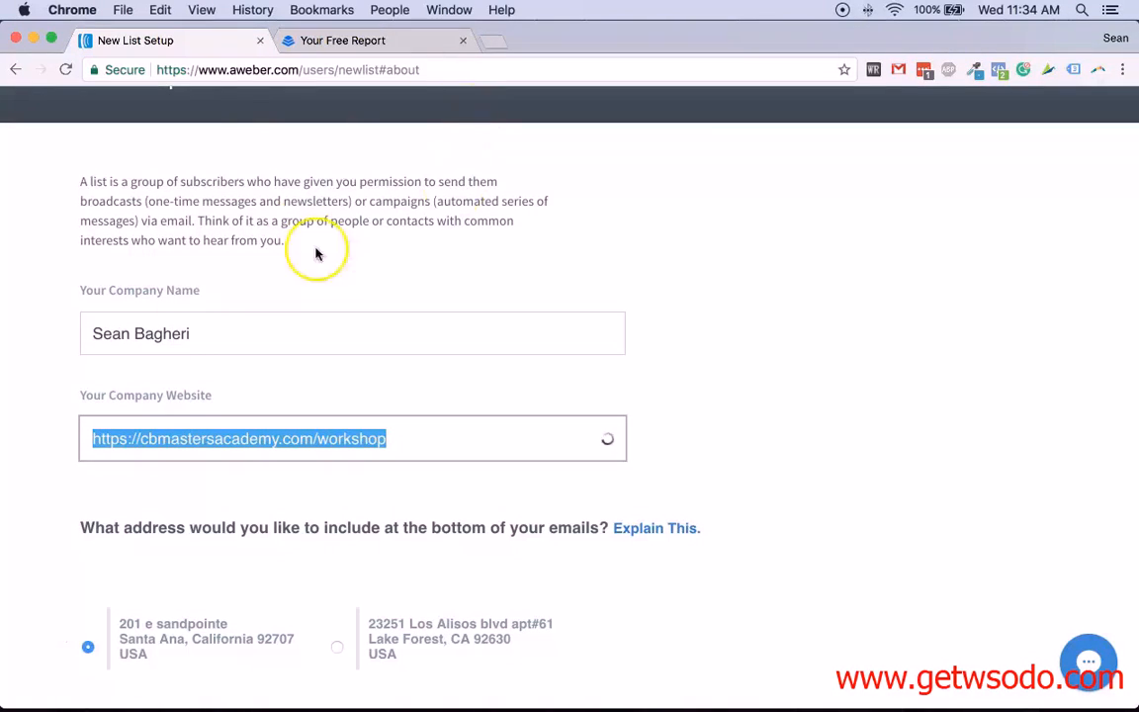
- Set the company website to the web address copied from the Your Free Report page
scroll(217, 395, "down", 2)
left_click(364, 40)
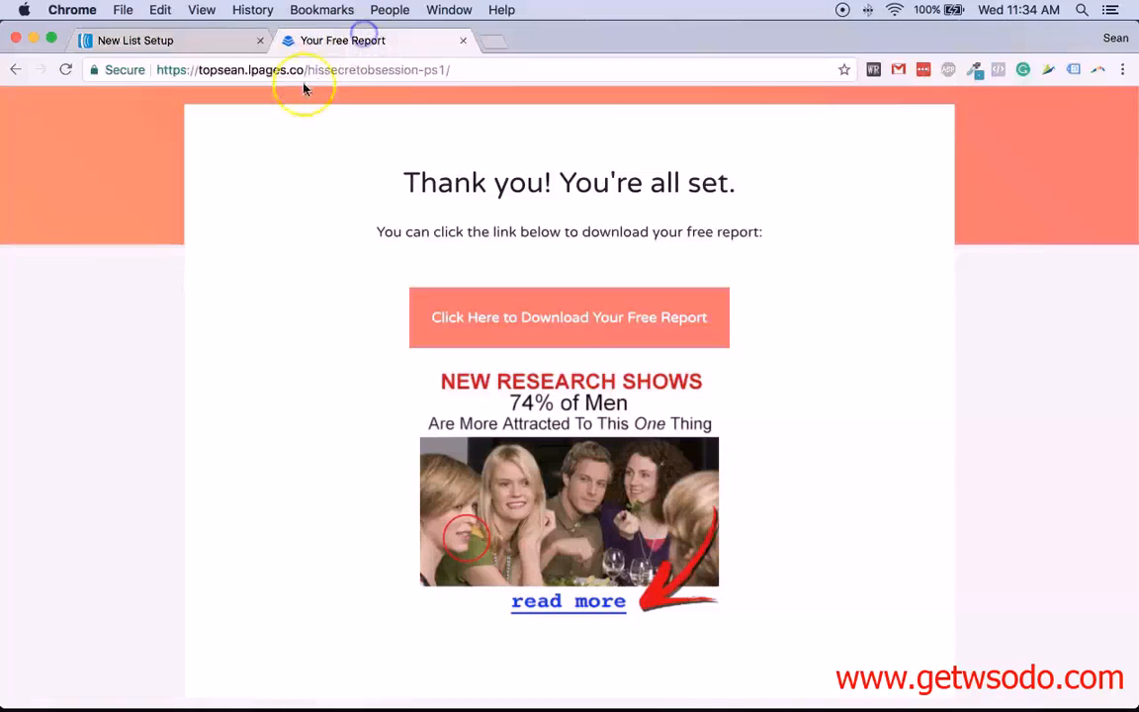
left_click(320, 69)
left_click(196, 40)
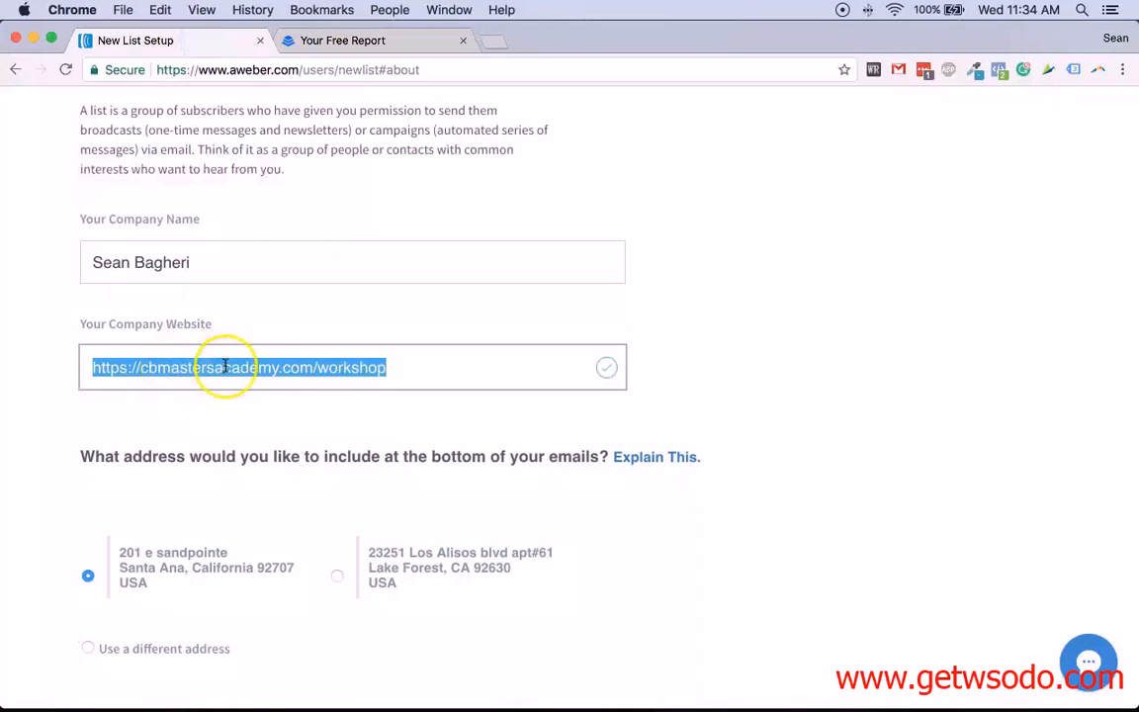
type("https://topsean.lpages.co/hissecretobsession-ps1/")
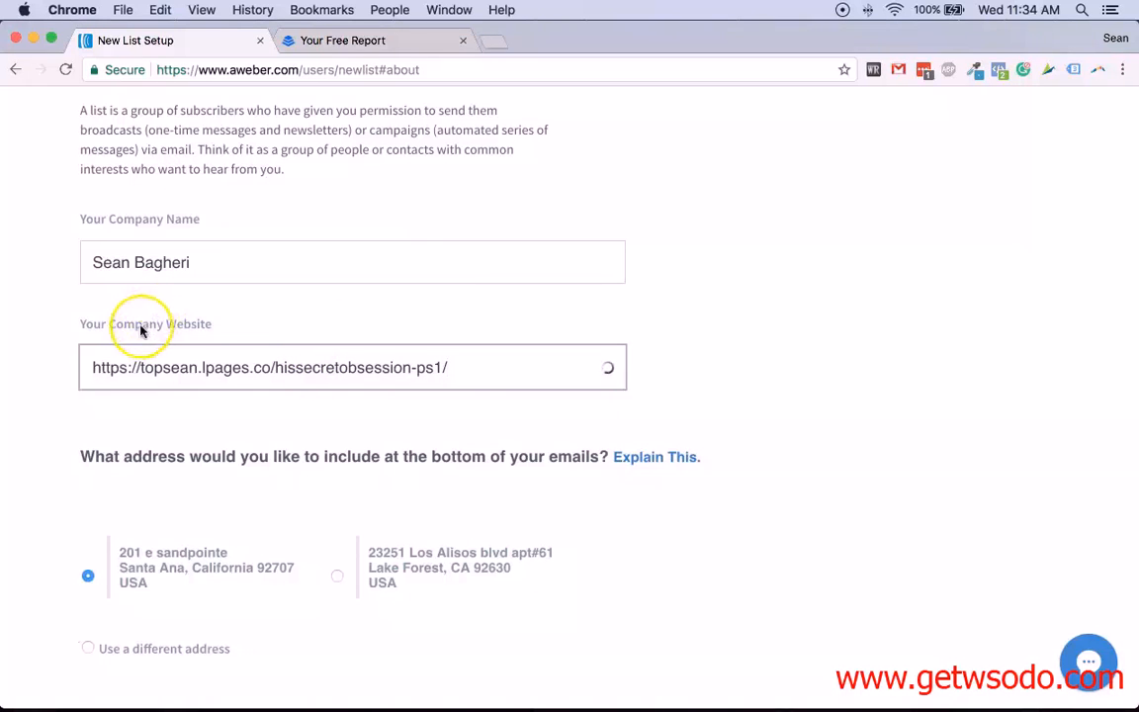
left_click_drag(455, 367, 56, 369)
left_click(305, 191)
- Review the Your Free Report thank-you page, check where its offer image leads, and return to the list setup form
left_click(366, 40)
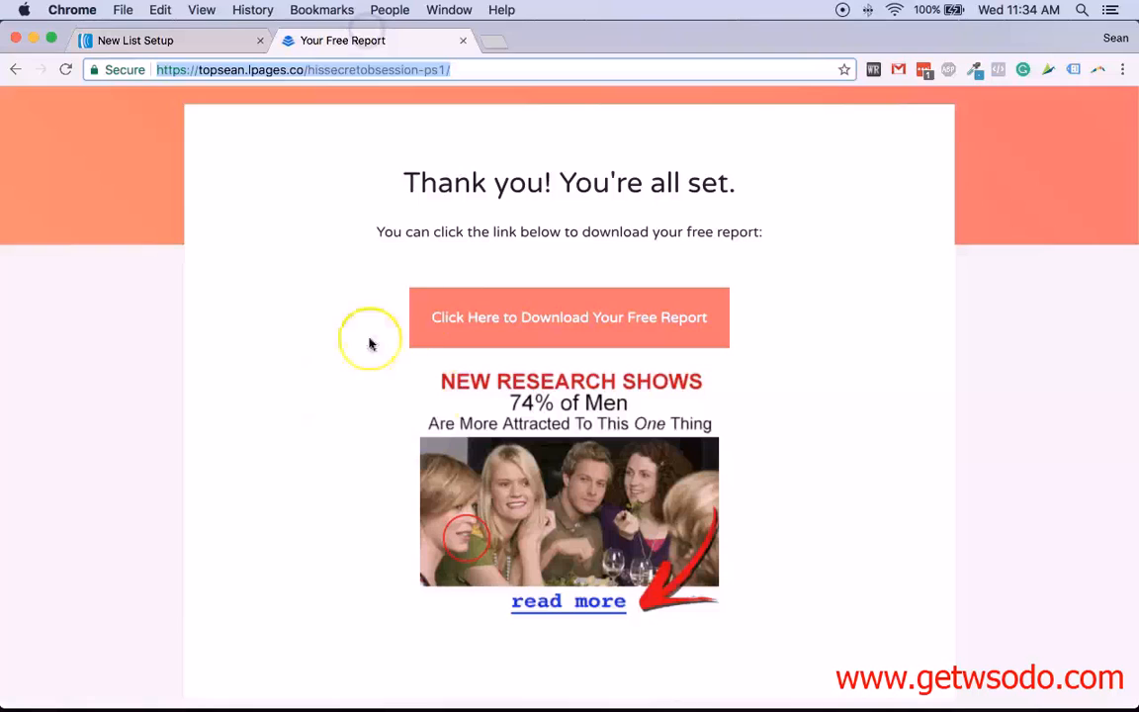
left_click_drag(400, 178, 772, 249)
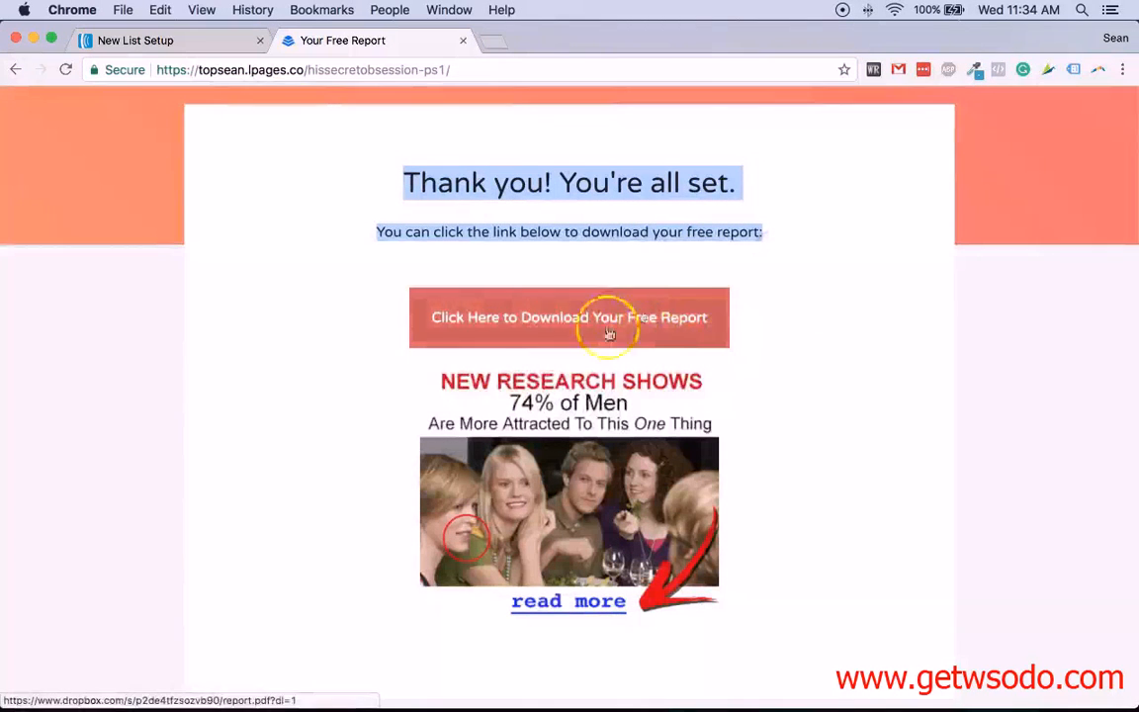
left_click(135, 339)
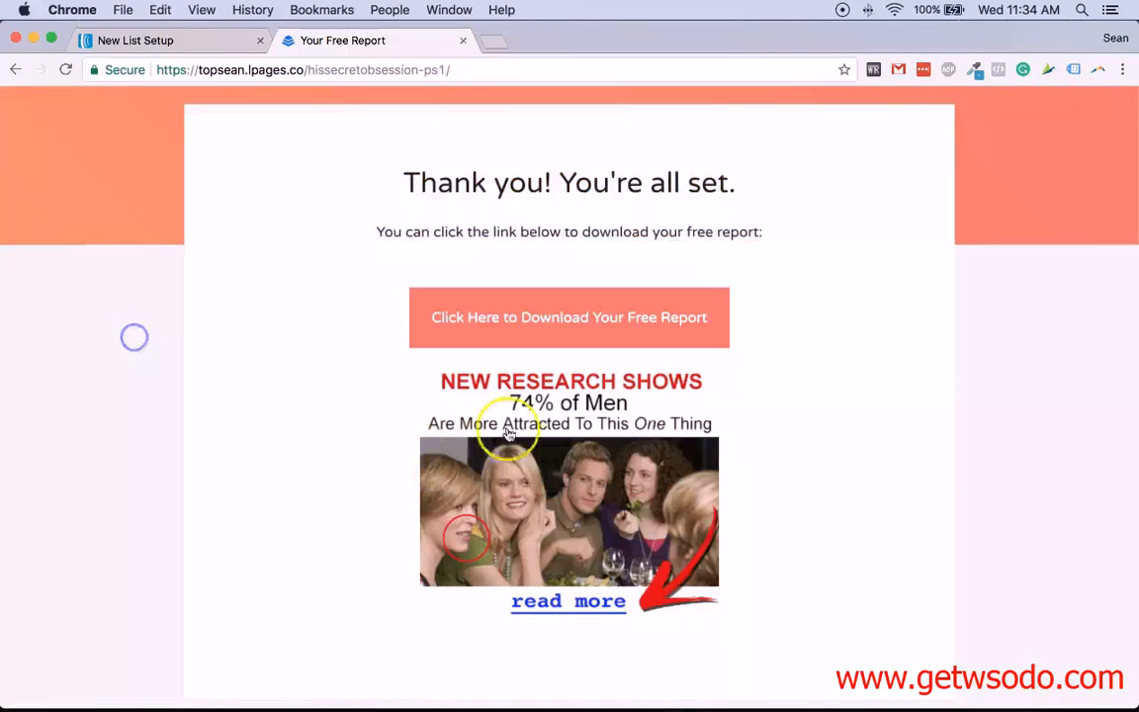
left_click(479, 419)
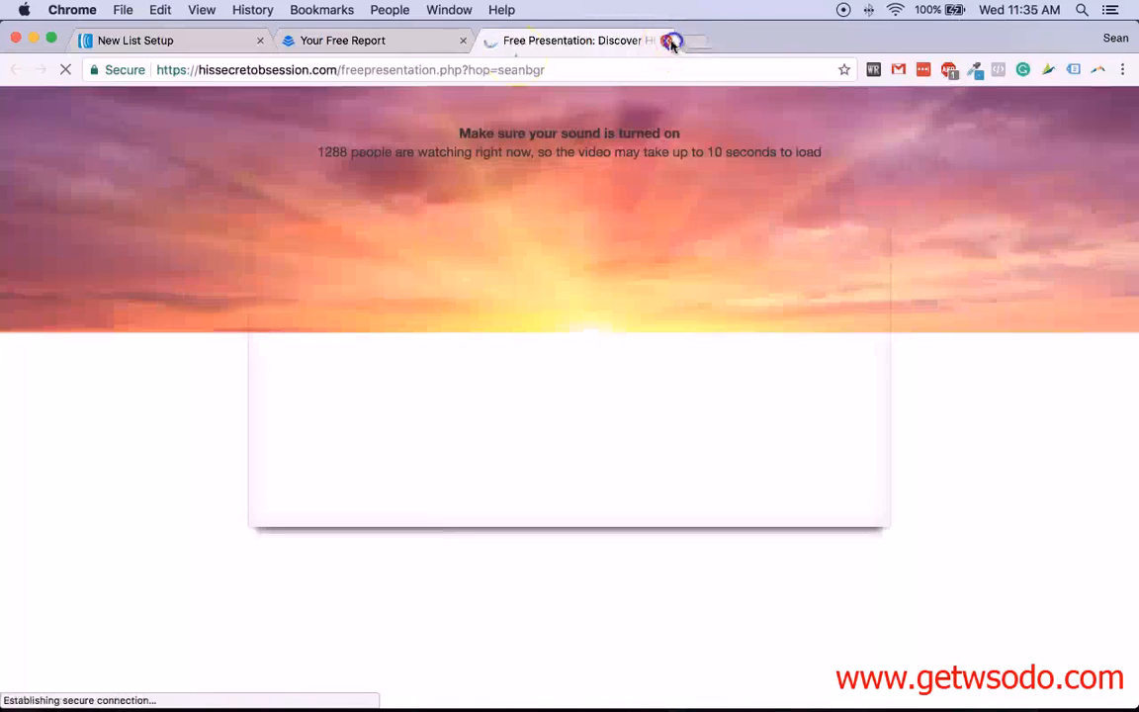
left_click(665, 41)
left_click(133, 39)
left_click(33, 353)
- Review the mailing address choice and the sender name and sender email fields of the list setup form
scroll(138, 351, "down", 10)
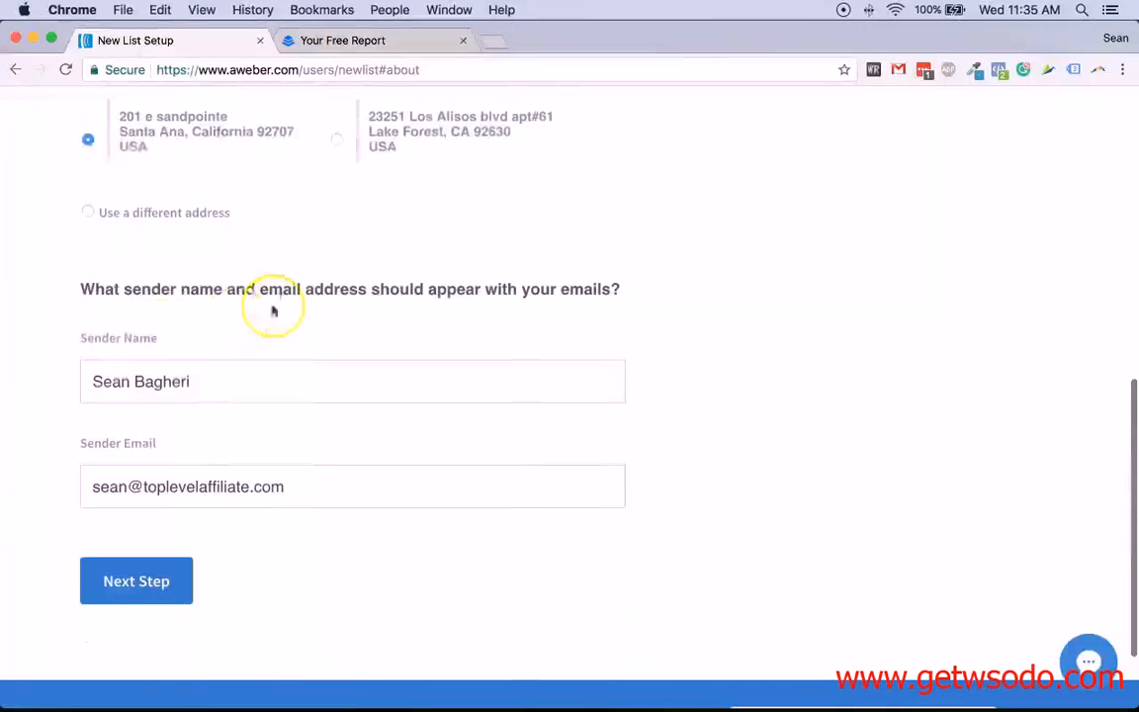
left_click_drag(95, 290, 366, 290)
scroll(147, 224, "up", 1)
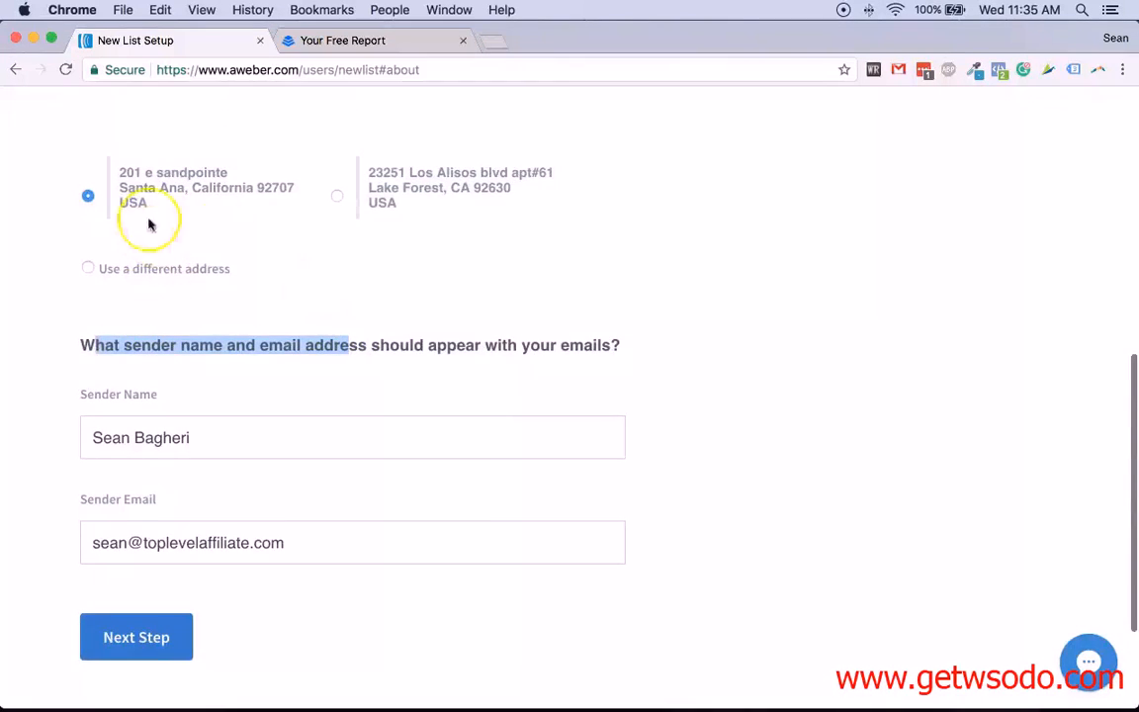
scroll(241, 272, "down", 3)
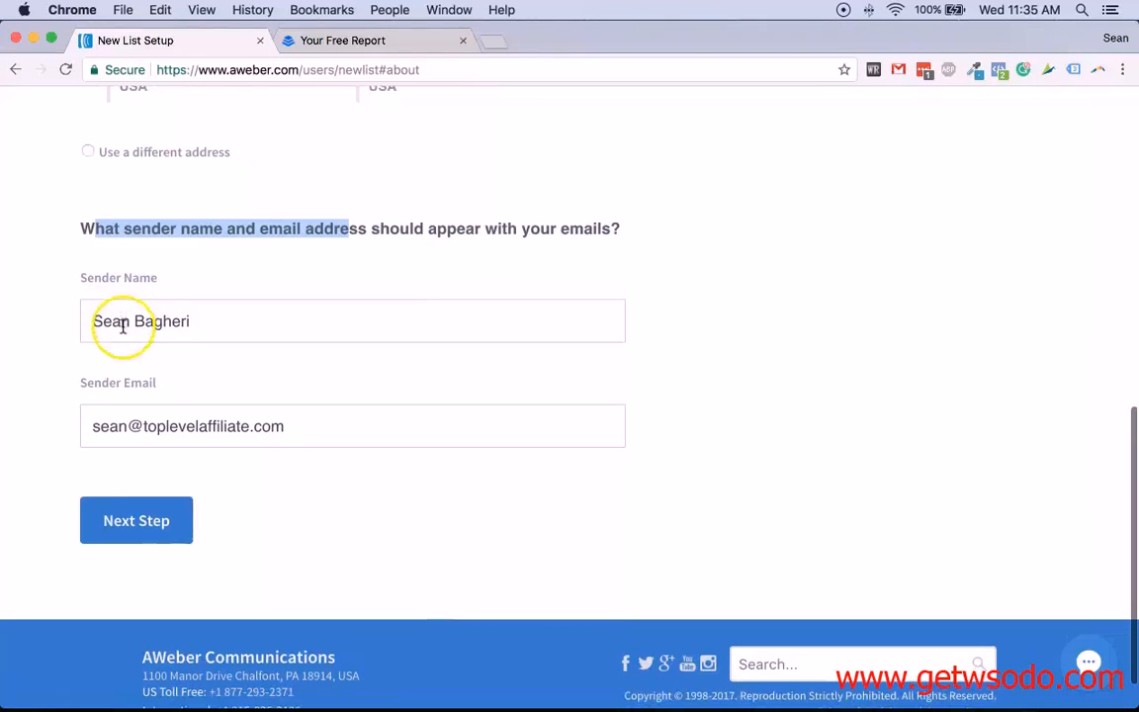
left_click_drag(305, 328, 61, 321)
left_click_drag(89, 425, 376, 427)
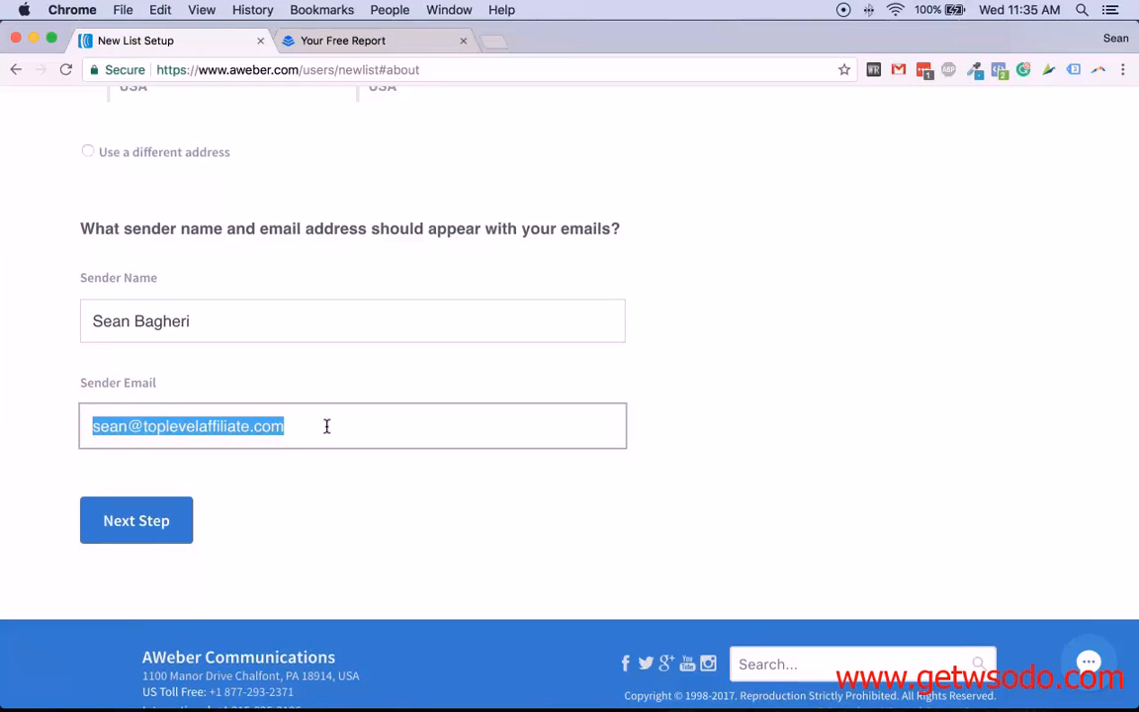
- Open the Instant Domain Search website in a new browser tab
left_click(496, 40)
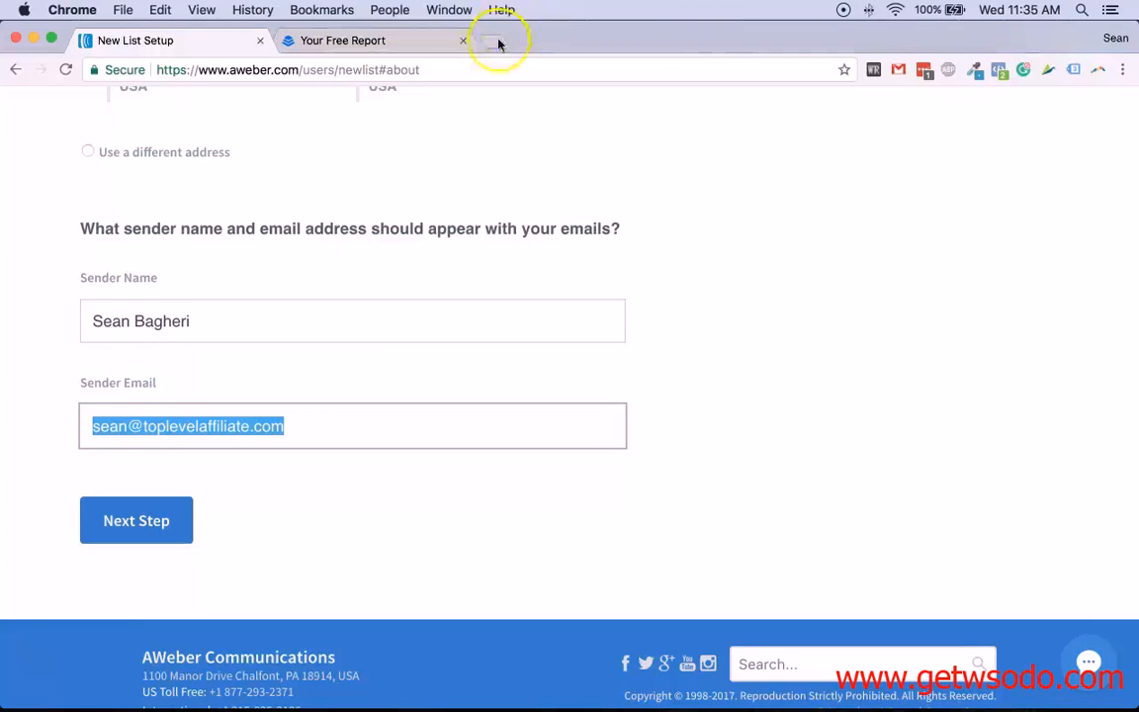
type("inst")
key("Return")
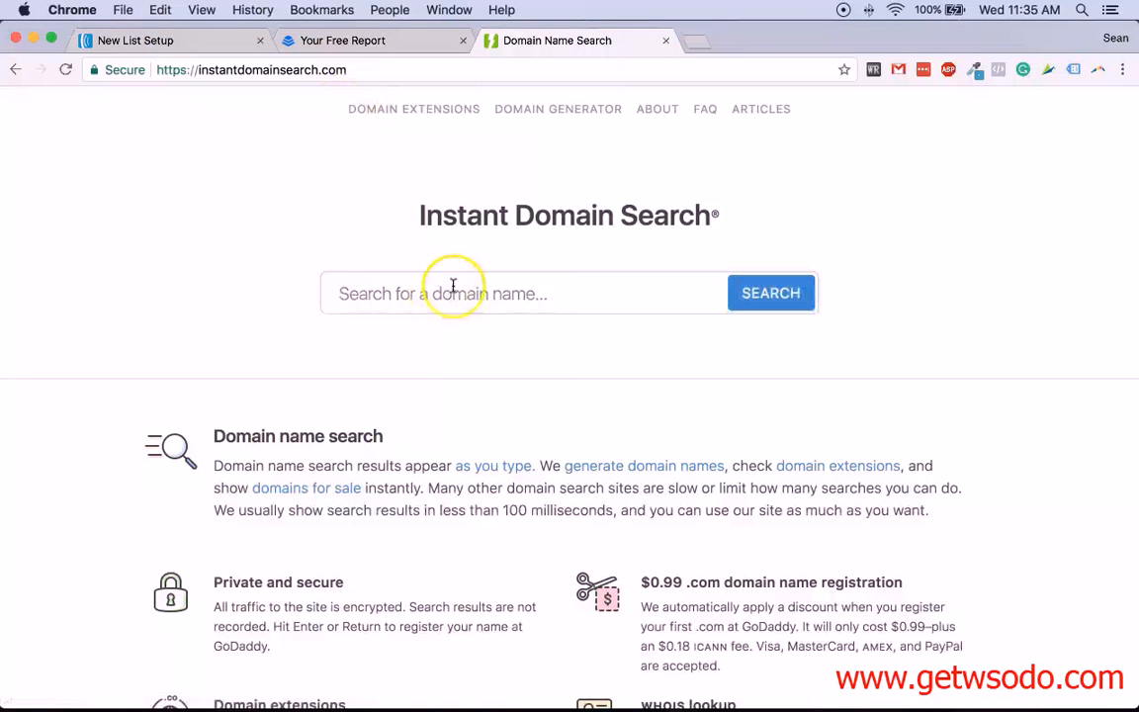
left_click_drag(378, 221, 550, 351)
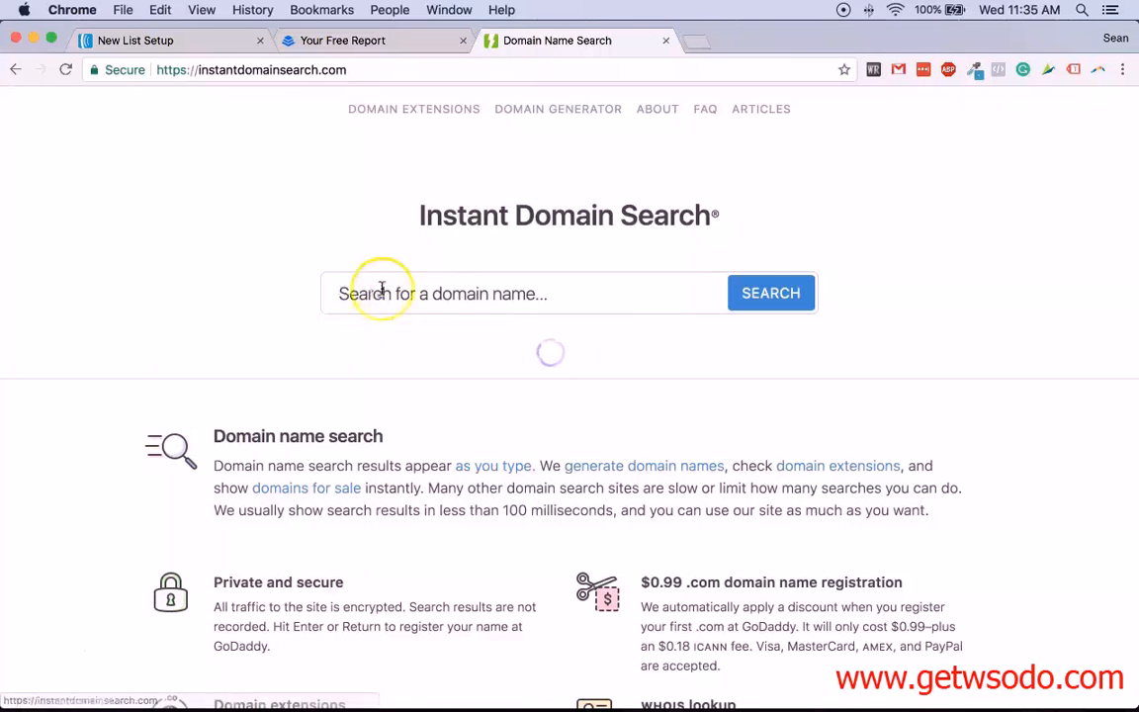
- Check the availability of the domain name homebusinessbootcamp
left_click(381, 289)
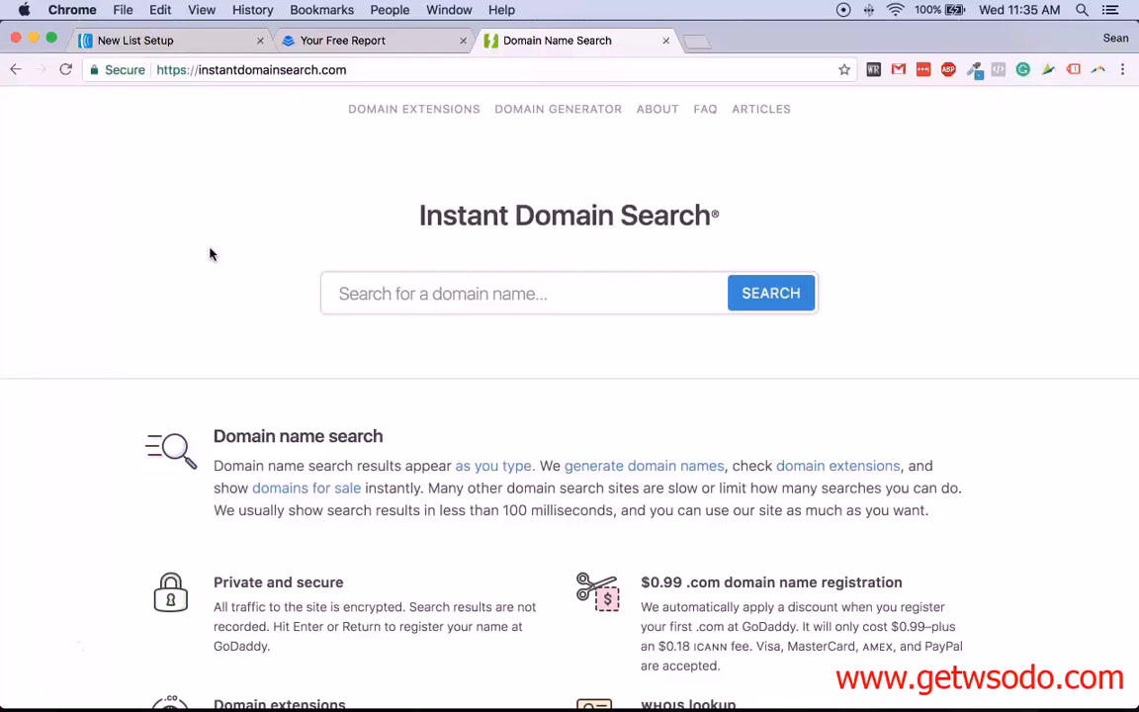
left_click(356, 296)
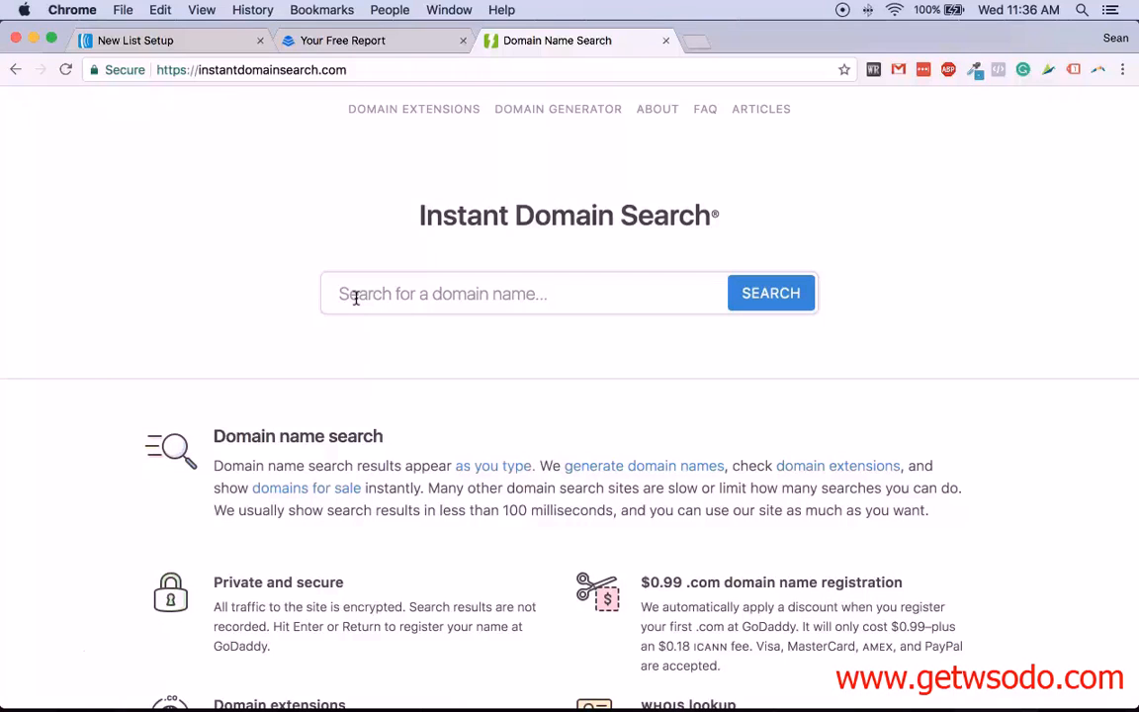
type("homeb")
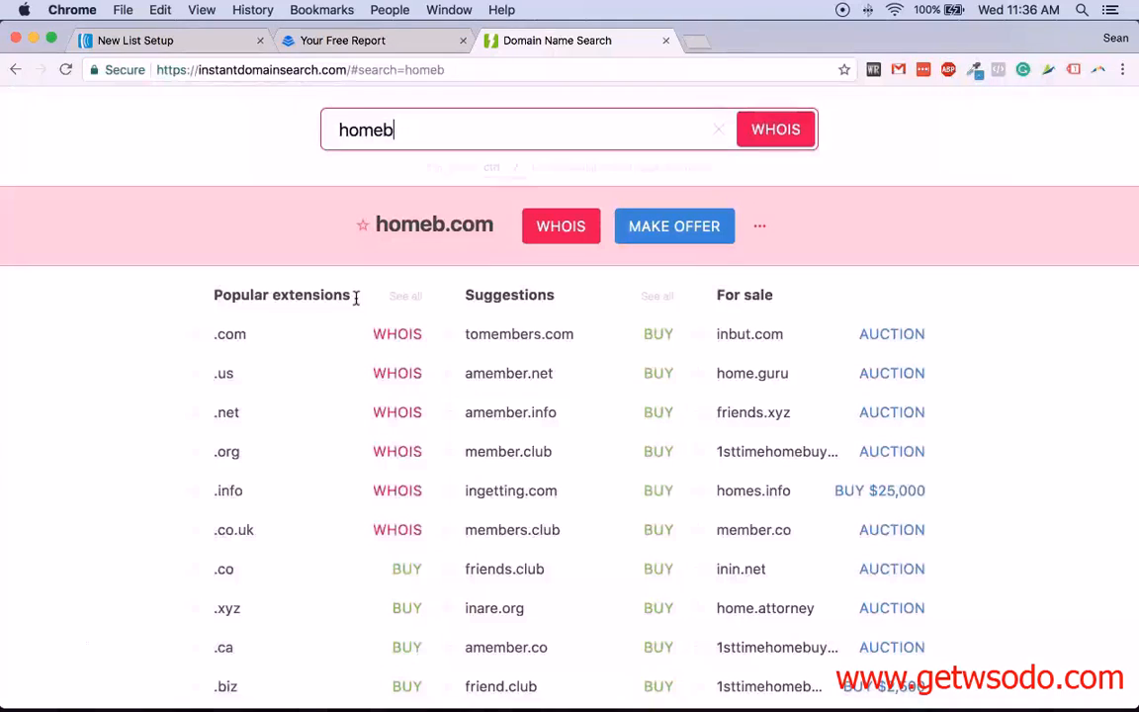
type("usiness")
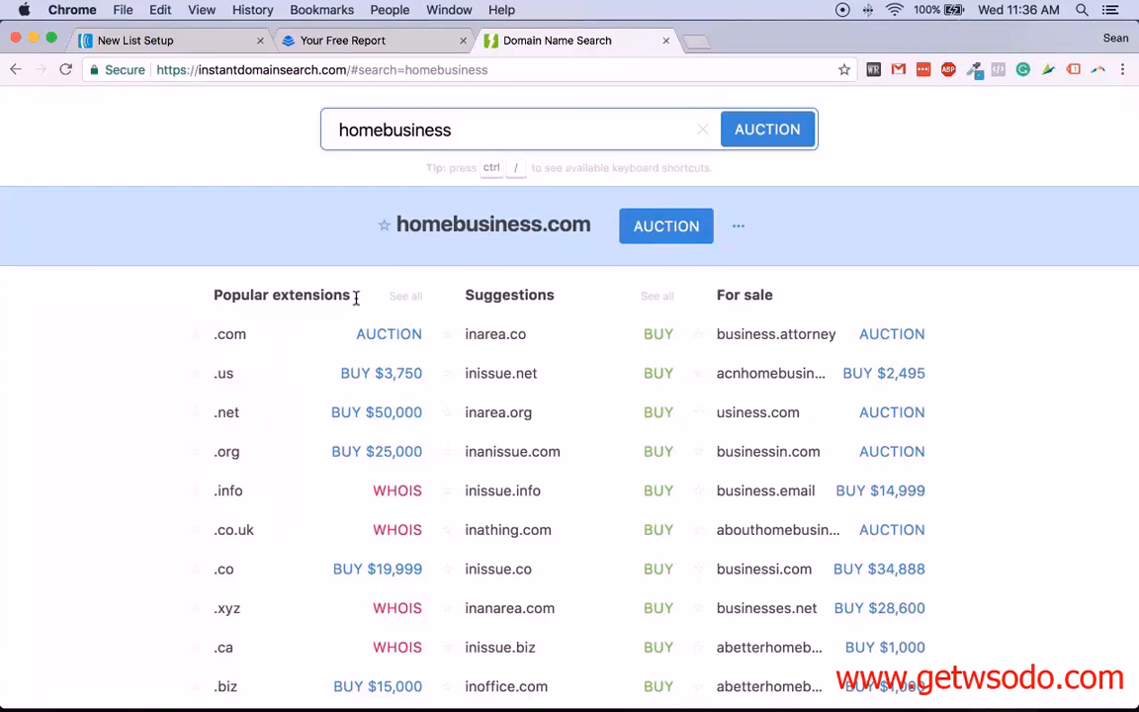
type("bootcamp")
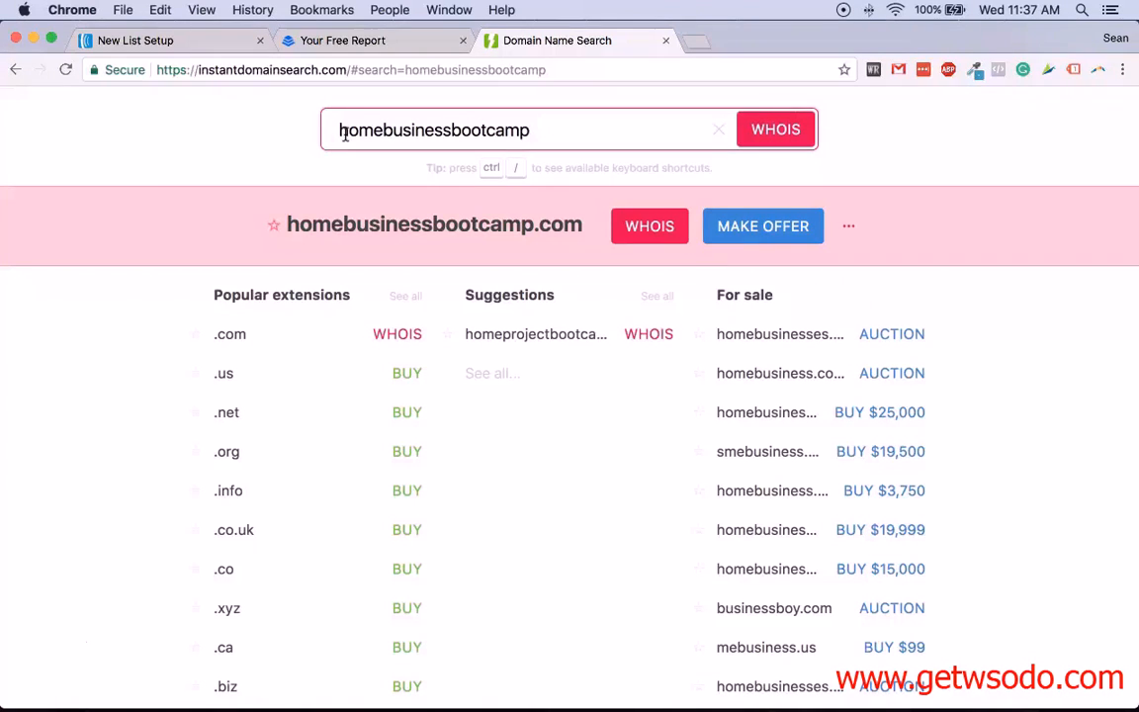
- Return to the new list setup and advance to describing the list
left_click(165, 45)
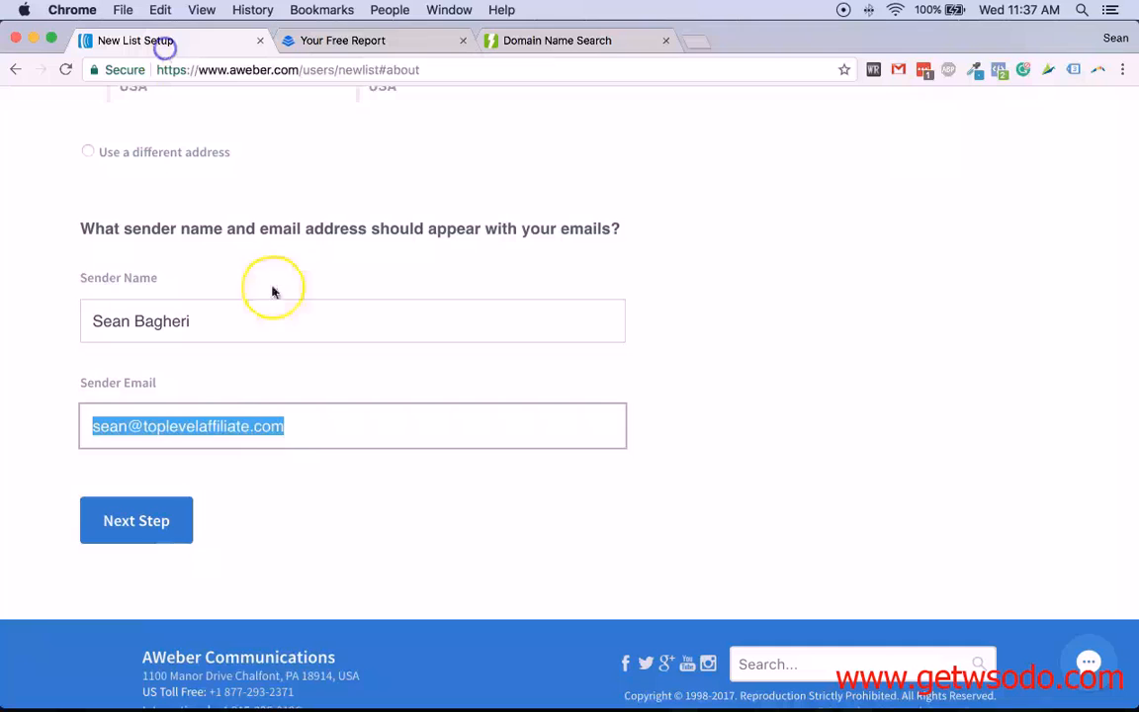
left_click(141, 527)
left_click(139, 408)
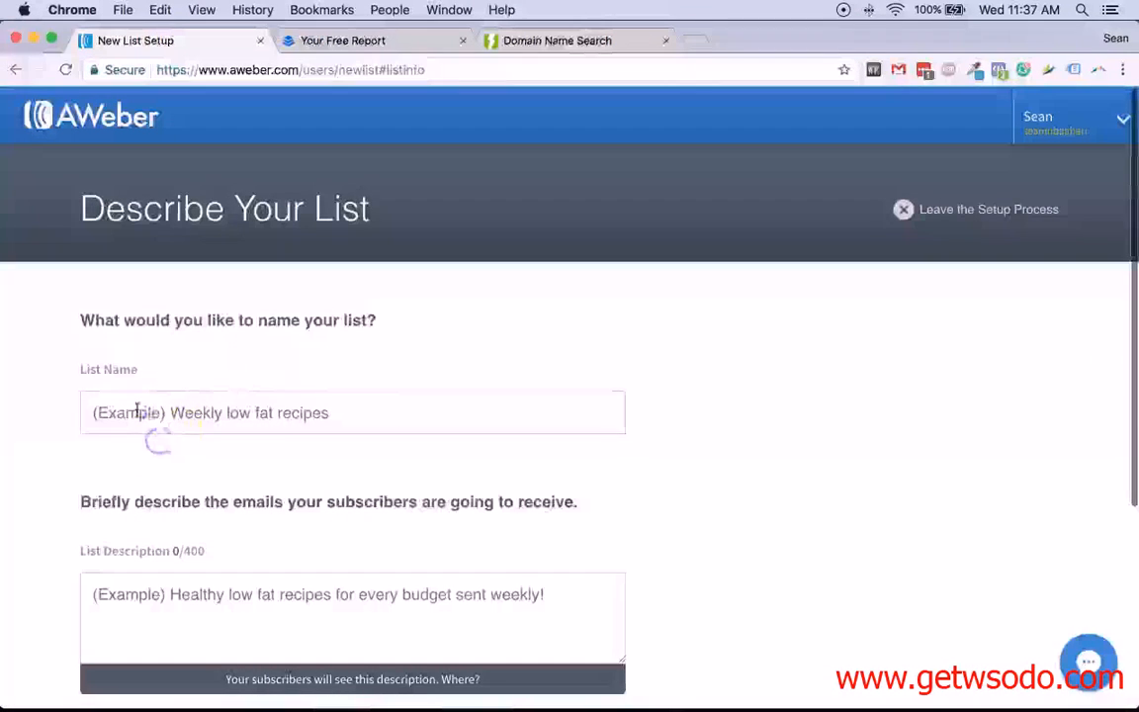
- Examine the list name question and its example on the Describe Your List page
scroll(99, 342, "down", 2)
left_click_drag(77, 236, 380, 240)
left_click(380, 240)
scroll(247, 276, "up", 2)
left_click(154, 413)
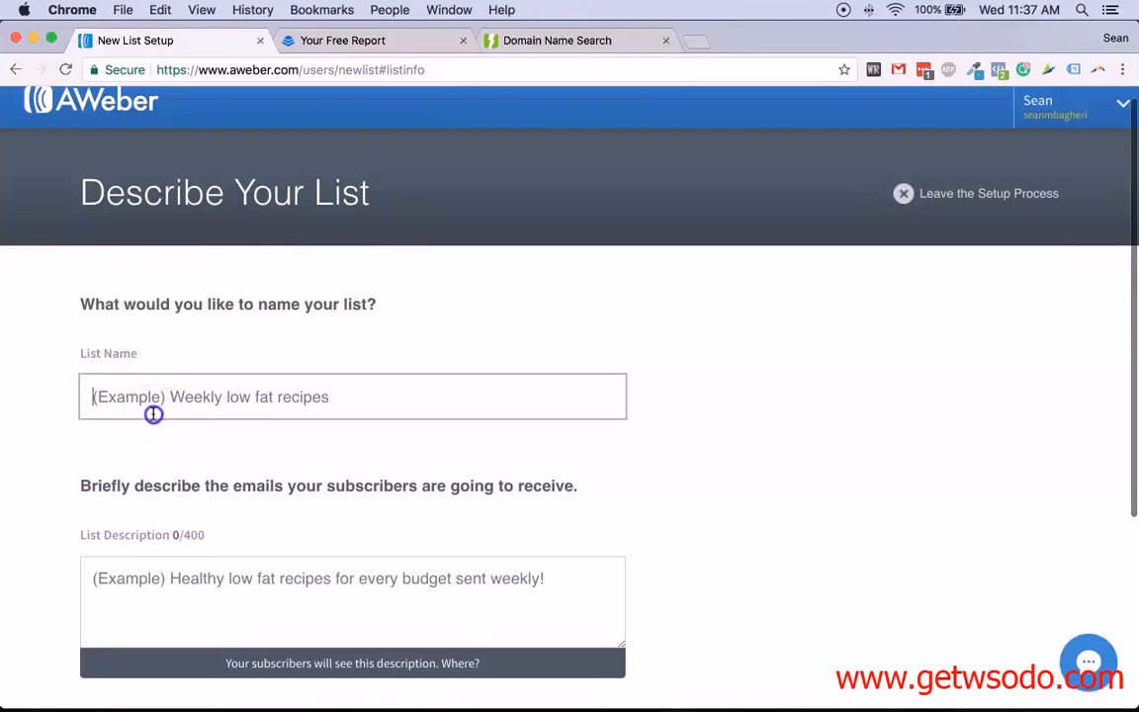
left_click_drag(77, 303, 377, 323)
left_click(377, 325)
left_click(280, 398)
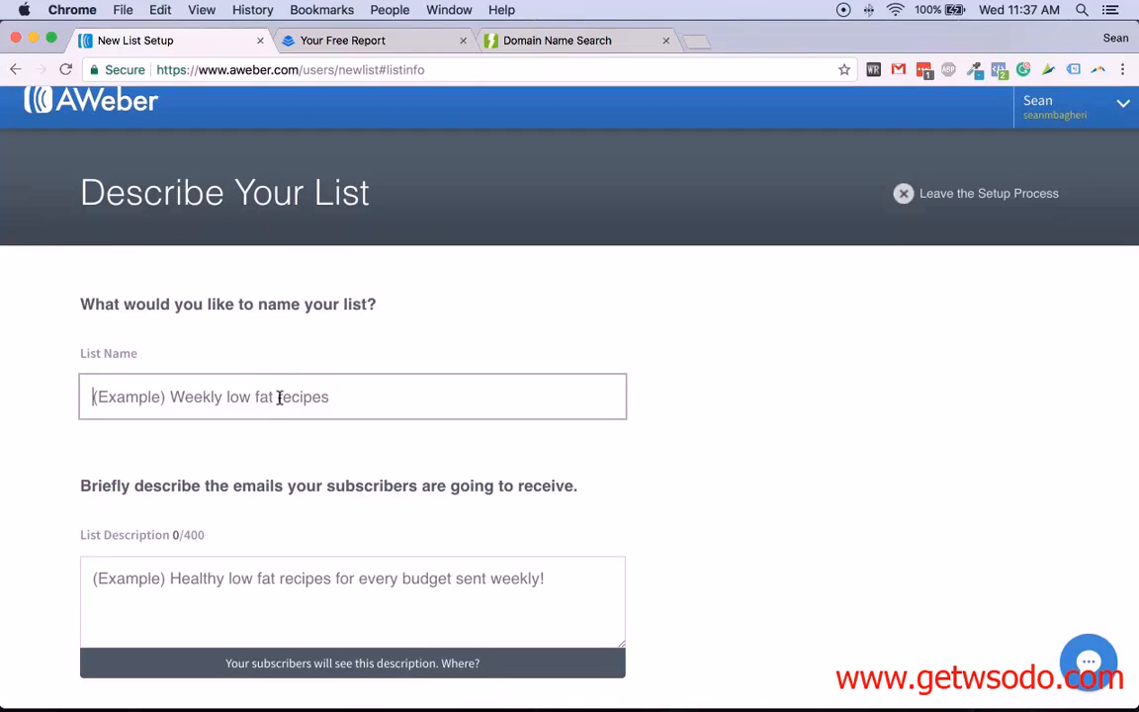
scroll(280, 398, "up", 1)
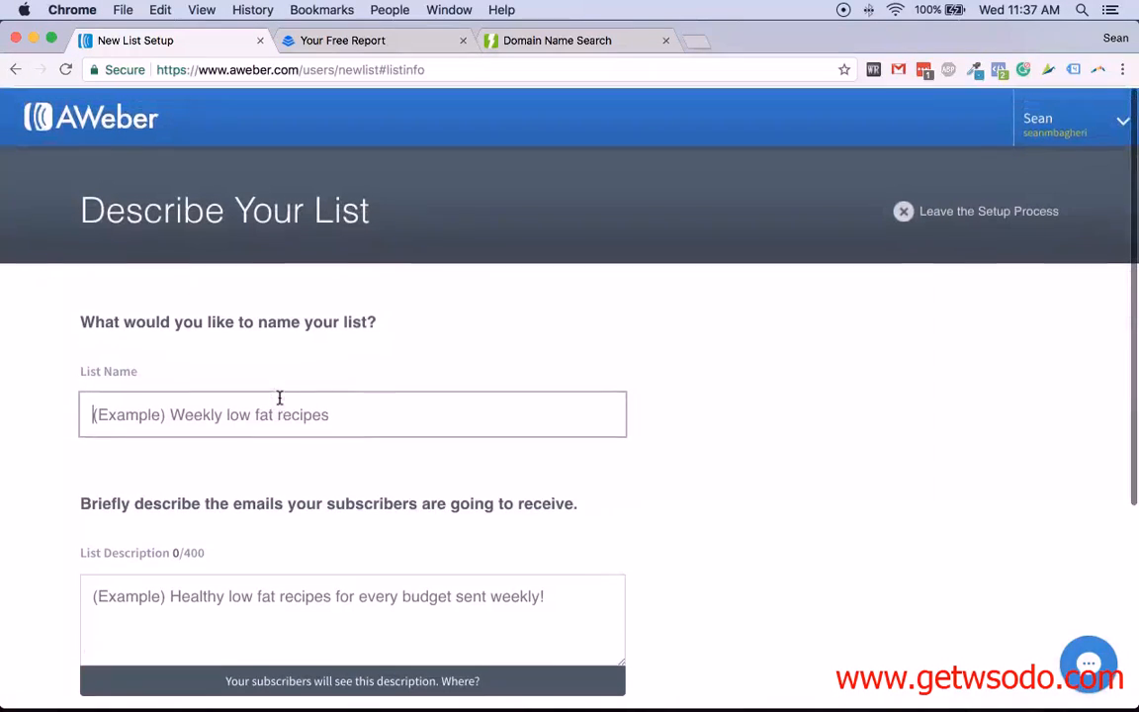
left_click(342, 323)
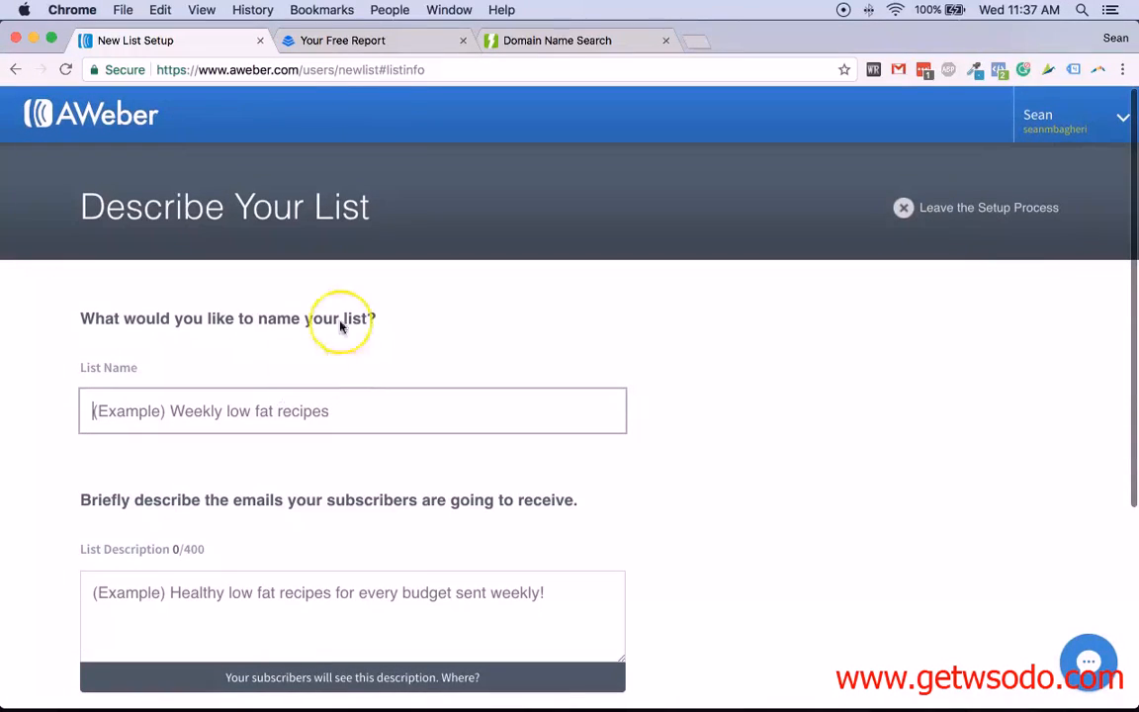
- Copy hissecretobsession from the Your Free Report page's web address into the list name
left_click(336, 41)
double_click(356, 69)
key("ctrl+c")
left_click(170, 42)
left_click(167, 418)
key("ctrl+v")
- Split and capitalize the list name so that it reads His Secret Obsession
left_click_drag(109, 412, 21, 409)
type("His")
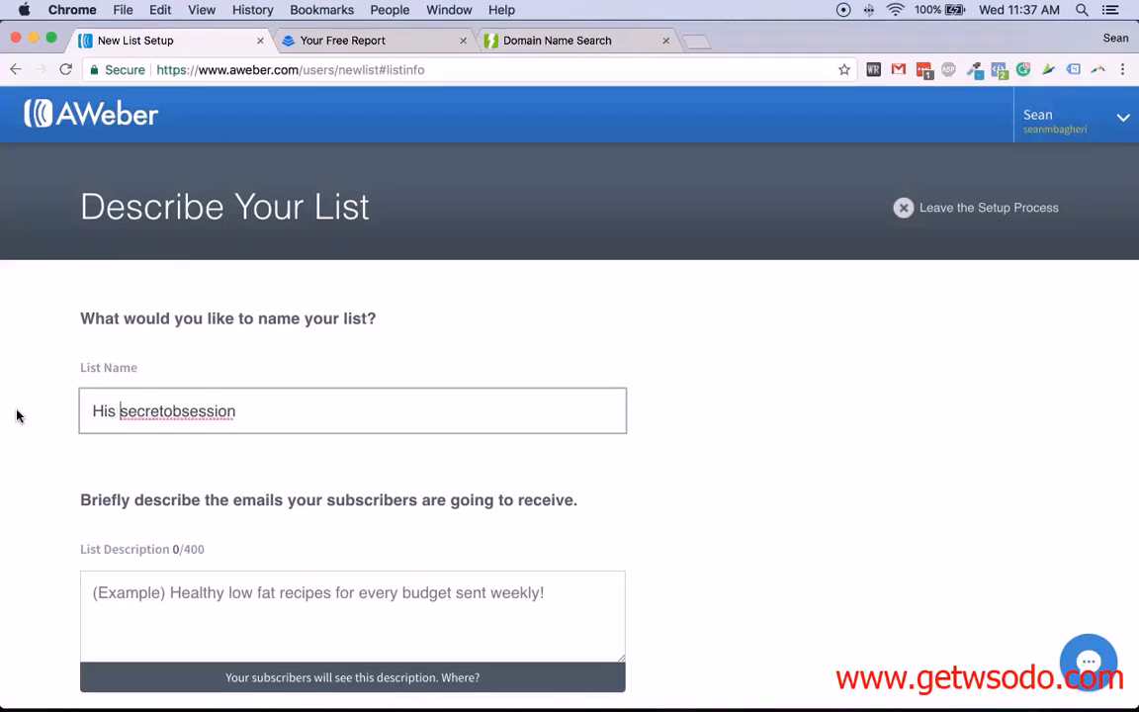
key("Delete")
type("S")
key("Right")
key("Right")
key("Right")
key("Right")
key("Right")
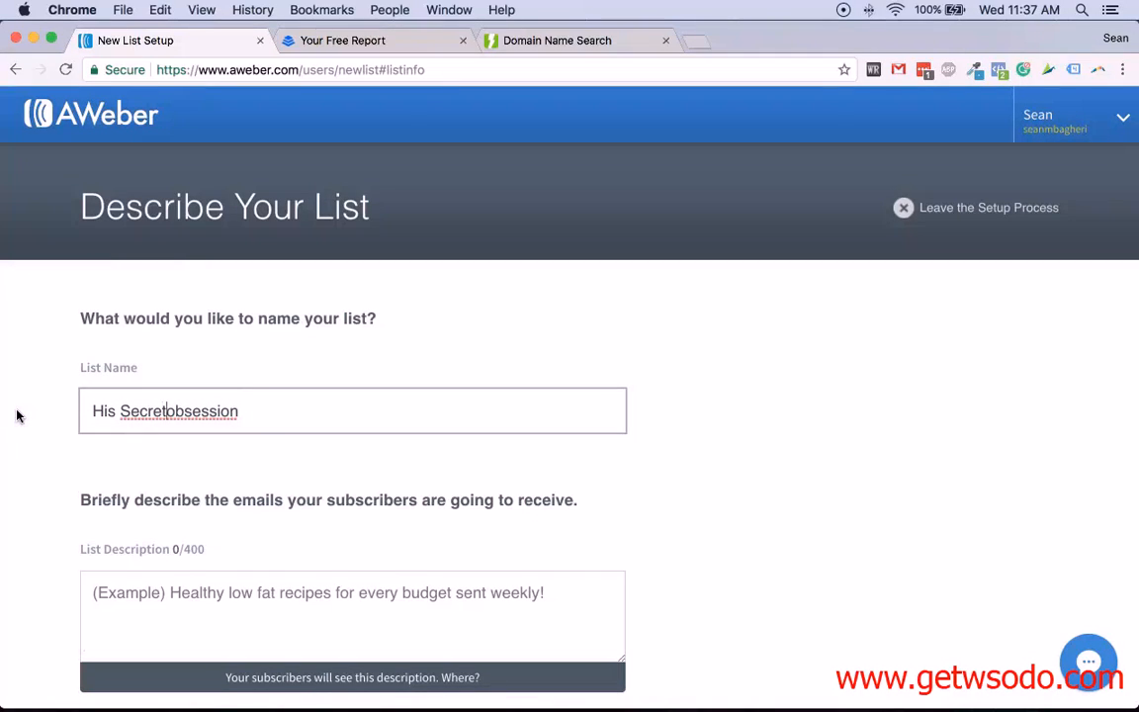
key("BackSpace")
type("O")
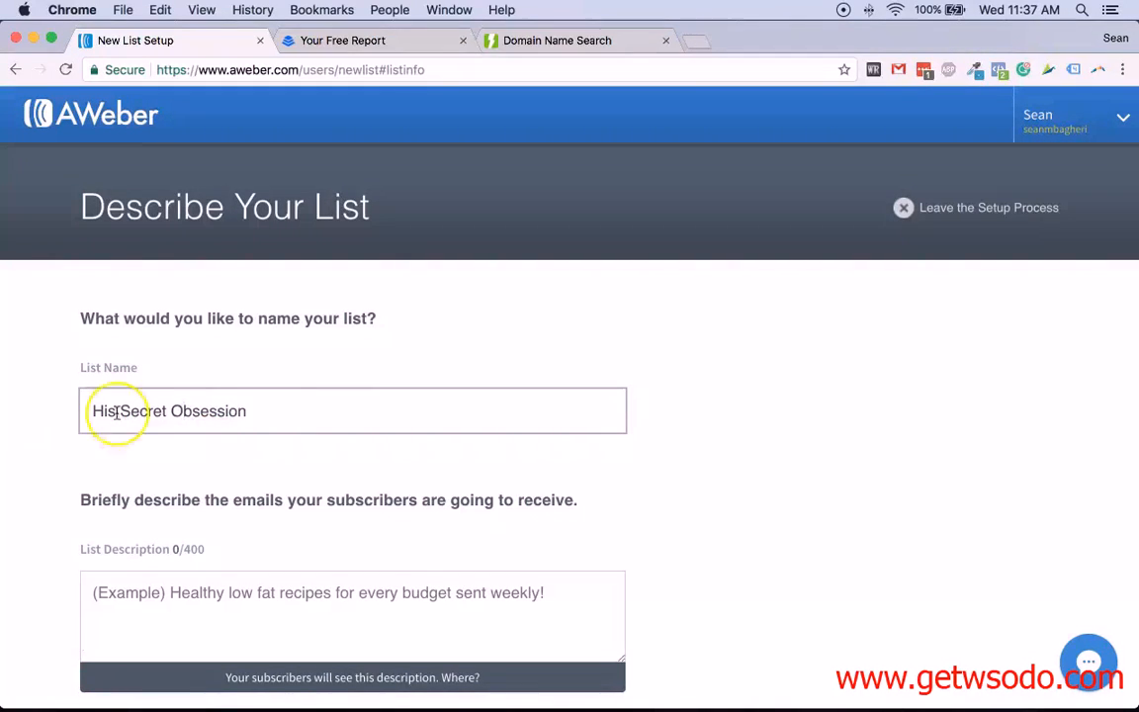
- Append Free Report to the end of the list name
left_click(345, 416)
type("Free Report")
left_click(366, 408)
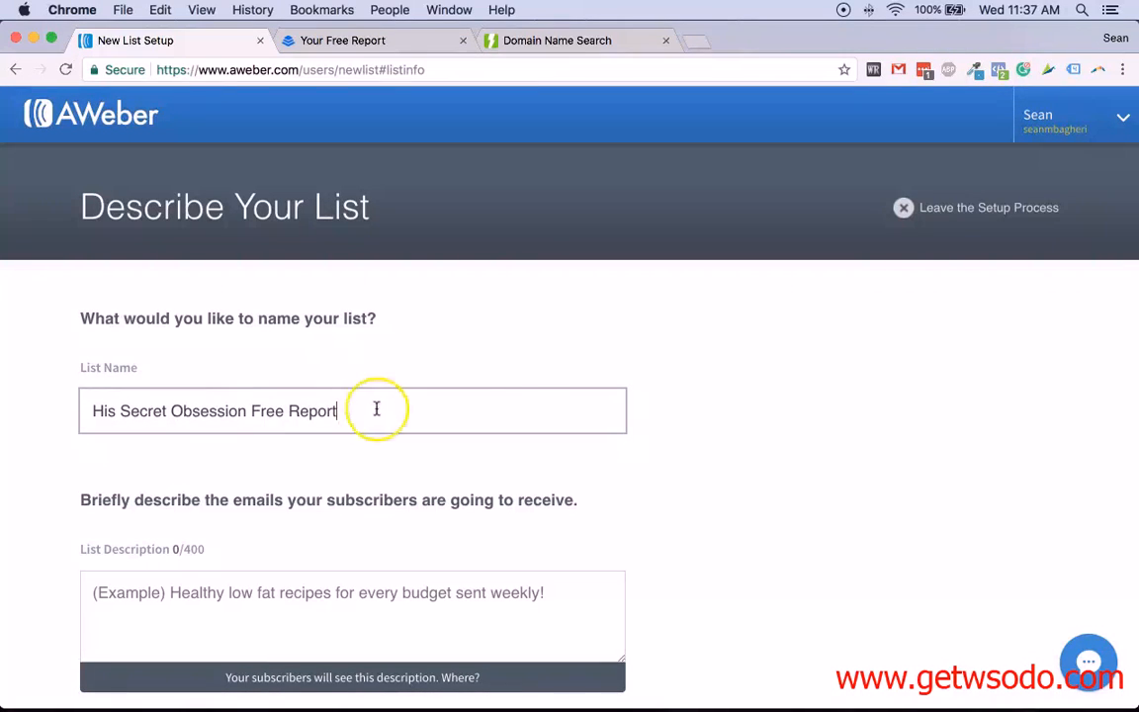
scroll(435, 415, "down", 2)
left_click(98, 339)
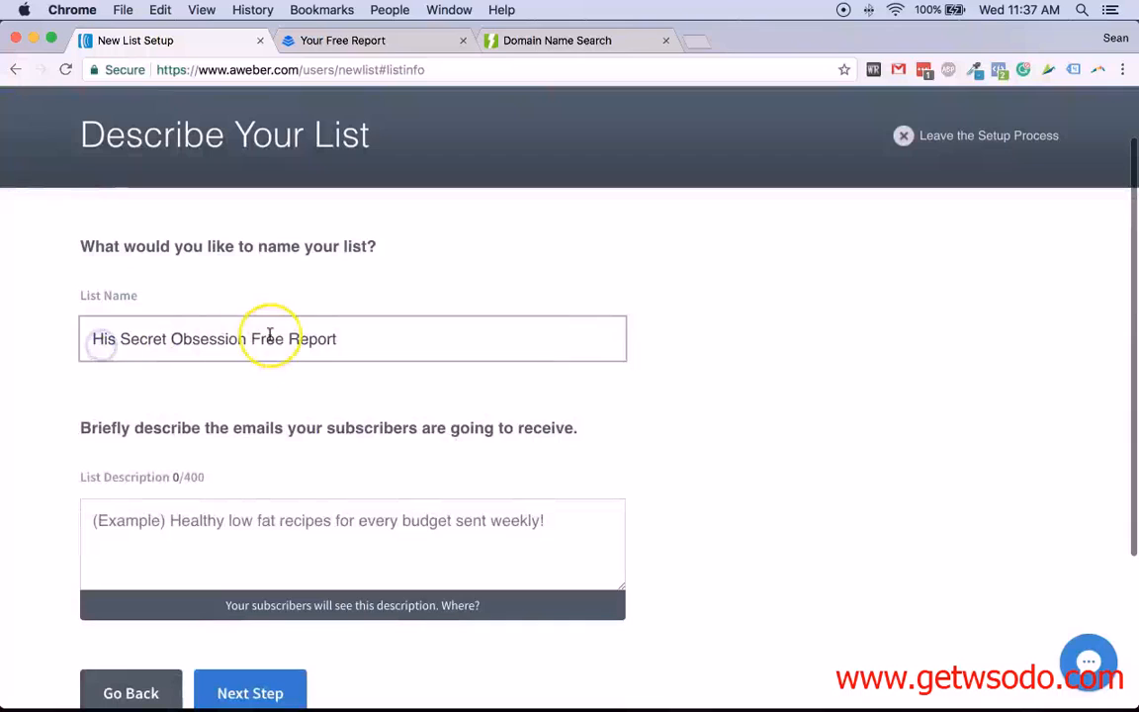
- Set the list description to free report downloads and continue to the confirmation message approval
left_click(170, 542)
scroll(183, 450, "down", 1)
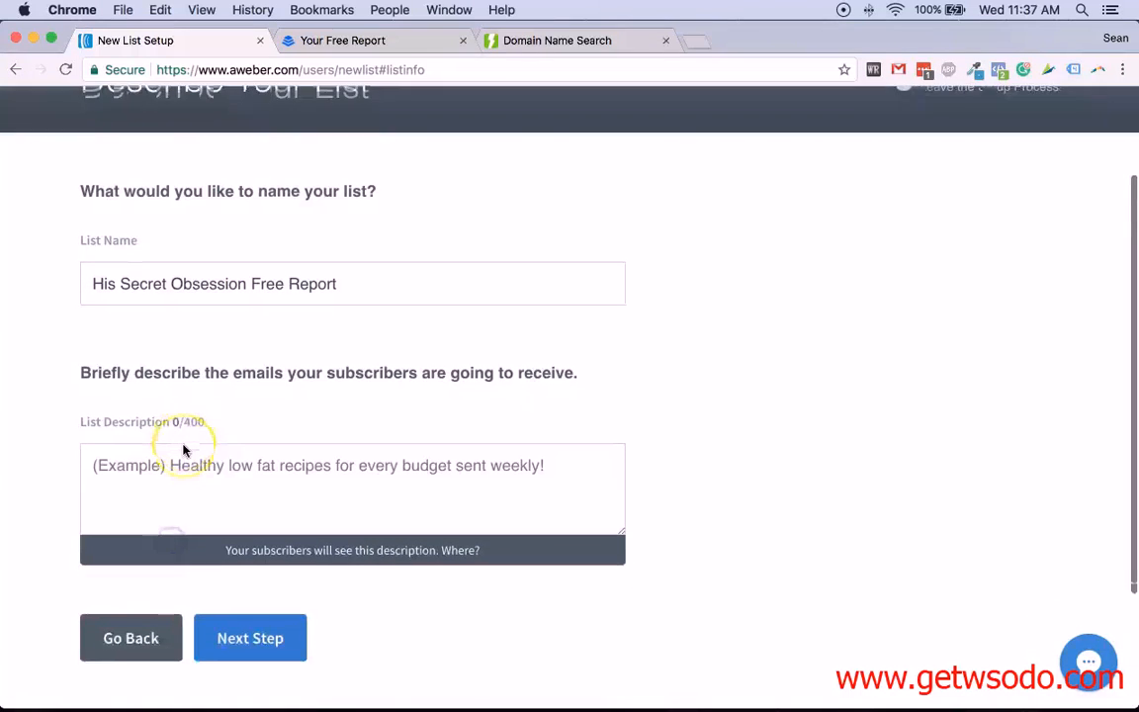
type("M")
key("BackSpace")
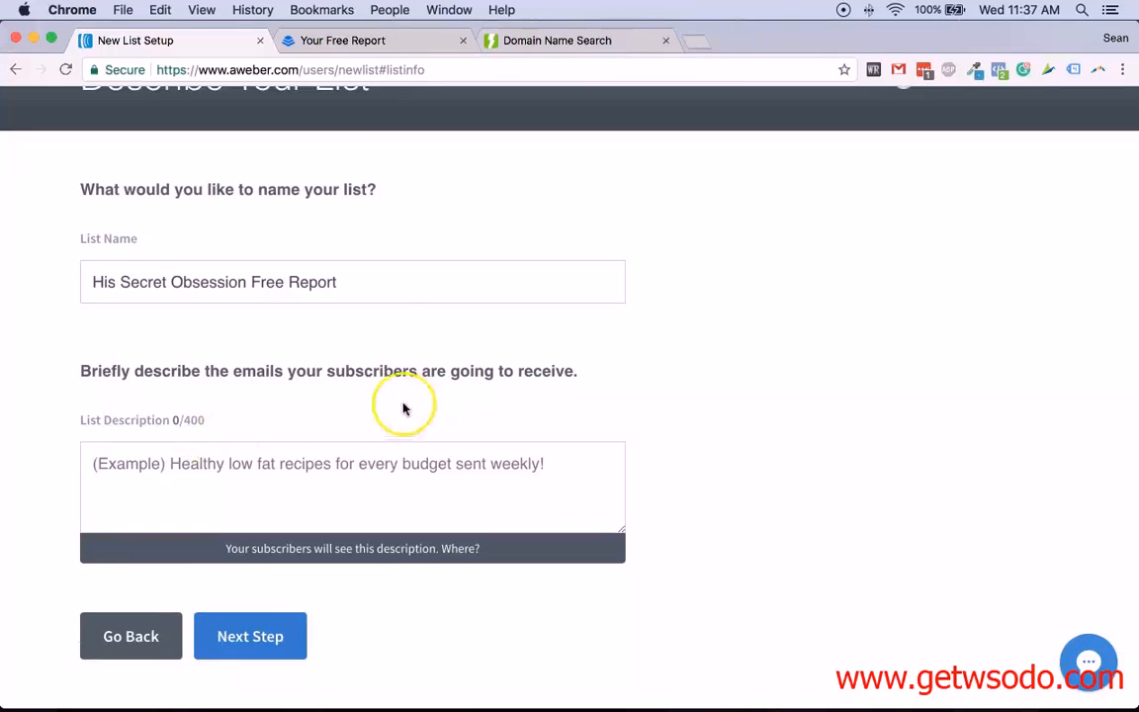
left_click_drag(381, 288, 18, 253)
left_click(200, 499)
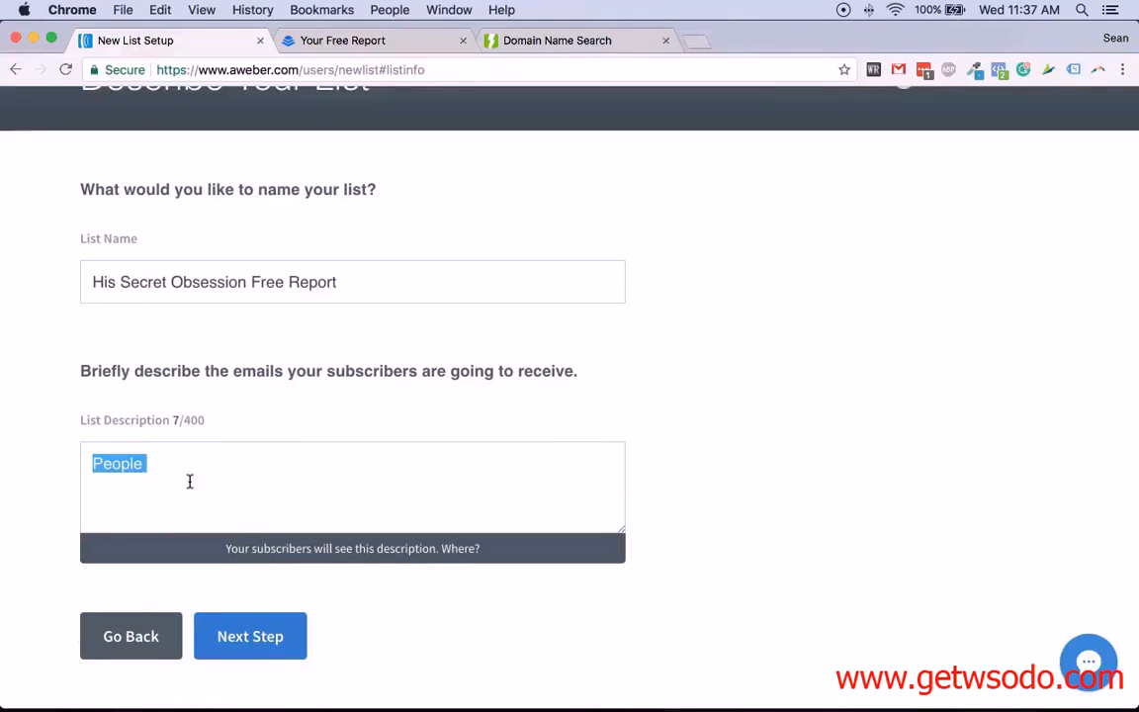
type("free report downloads")
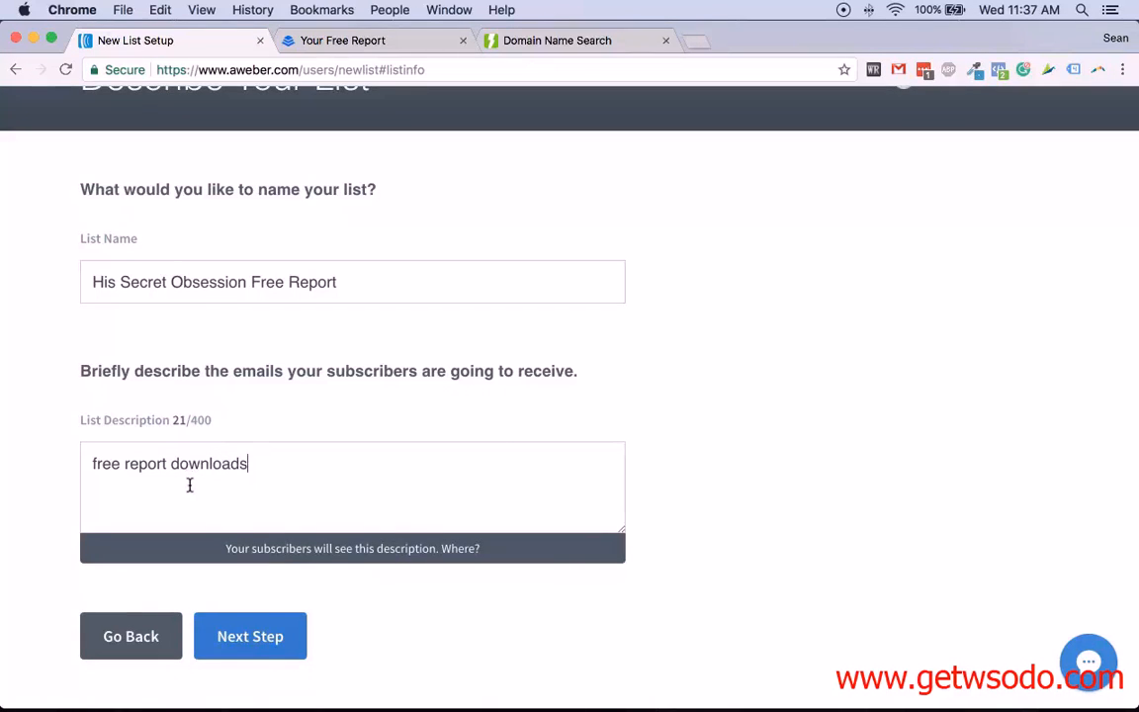
scroll(189, 484, "down", 3)
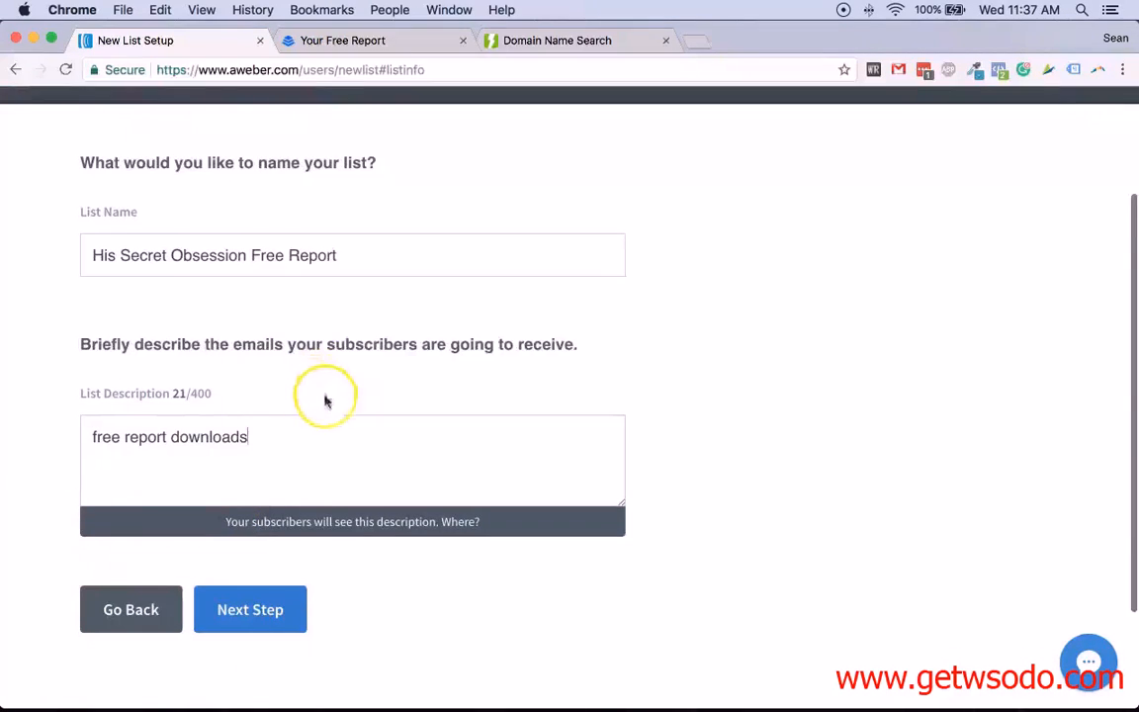
left_click_drag(241, 395, 89, 275)
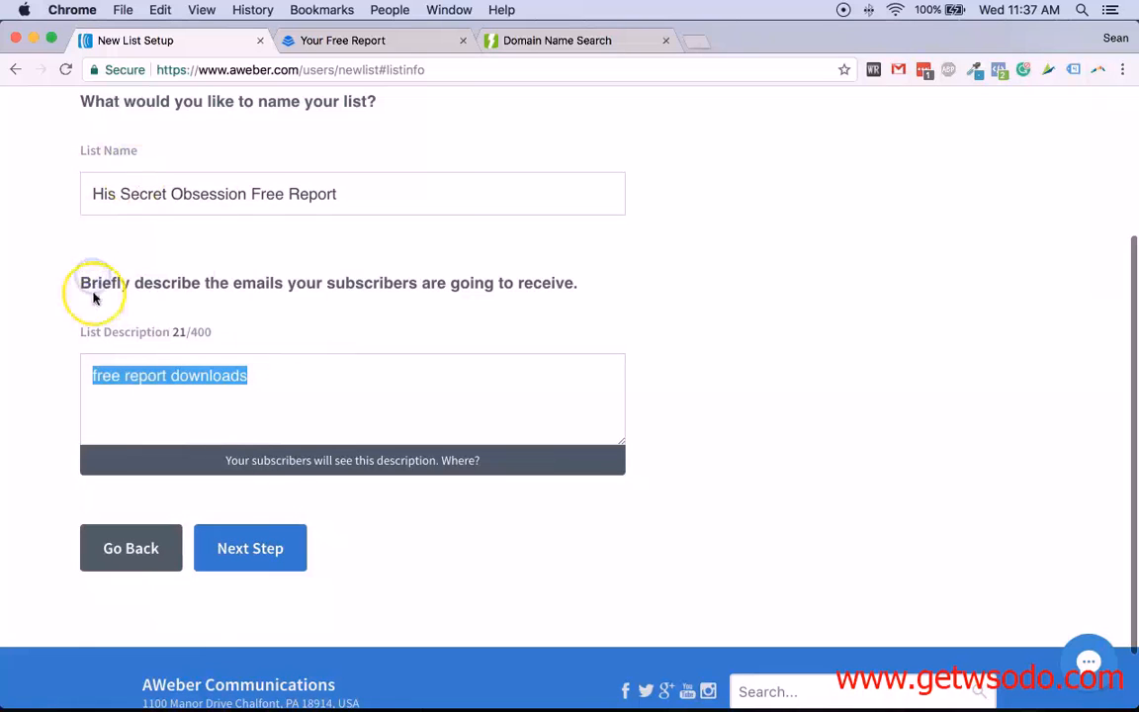
left_click(138, 264)
left_click(254, 541)
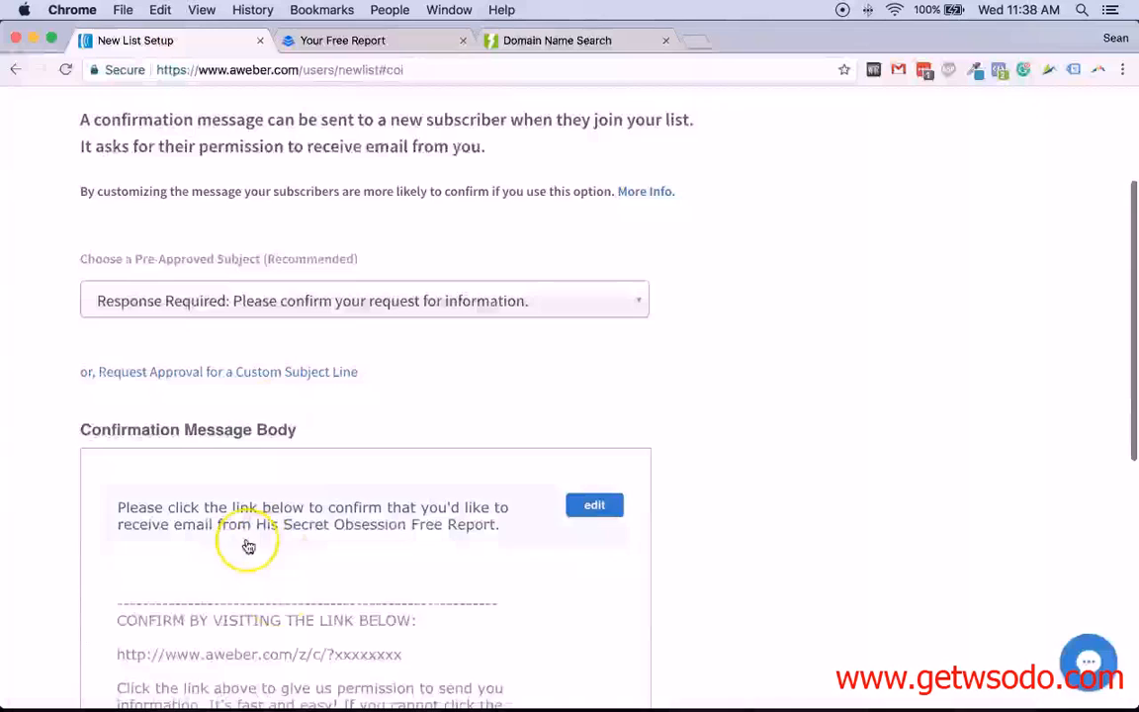
- Review the confirmation message's subject and body, and approve the message to create the list
scroll(280, 539, "up", 4)
scroll(229, 282, "down", 1)
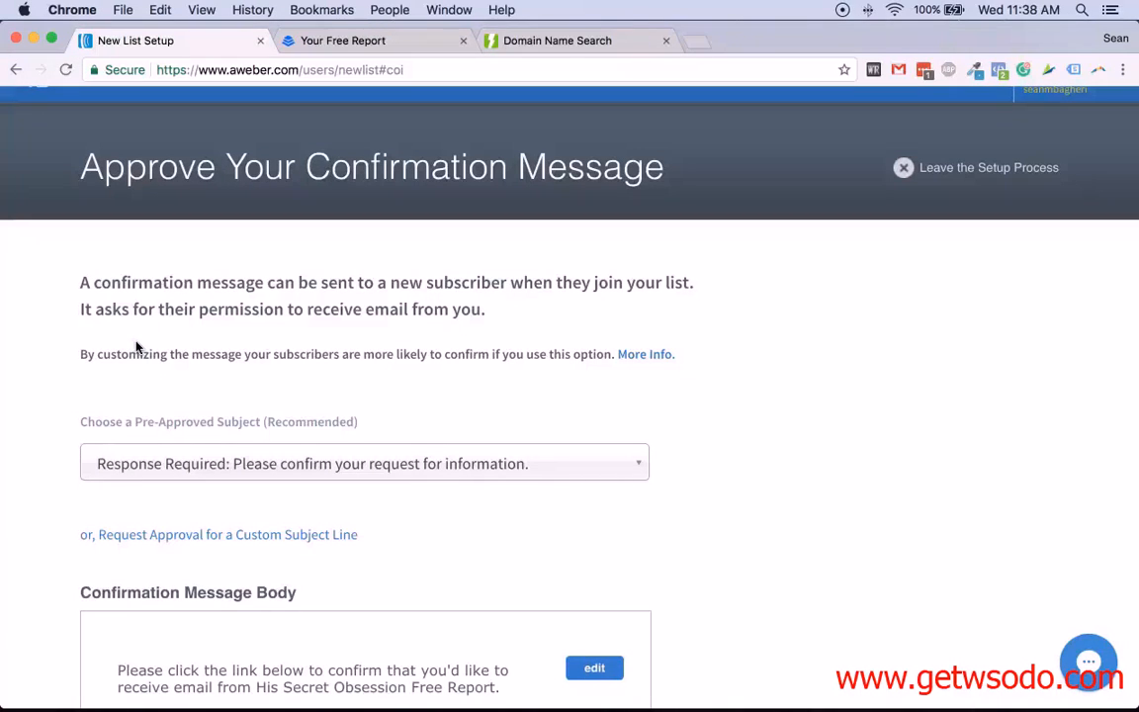
scroll(137, 346, "down", 5)
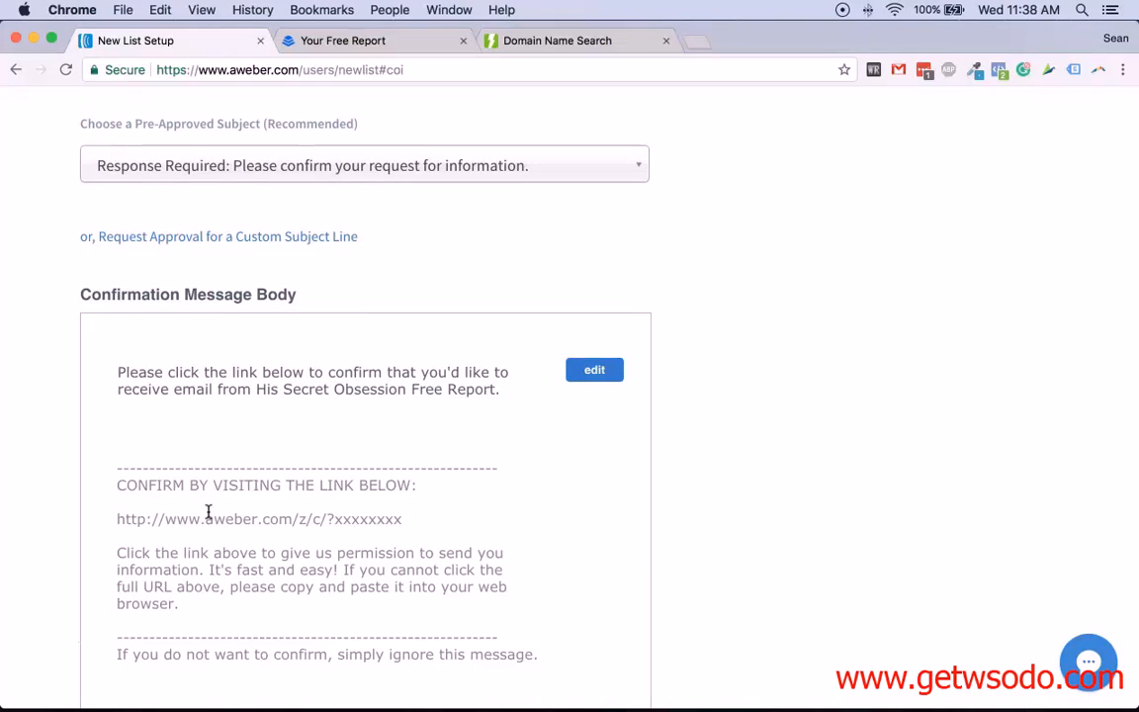
scroll(209, 511, "up", 5)
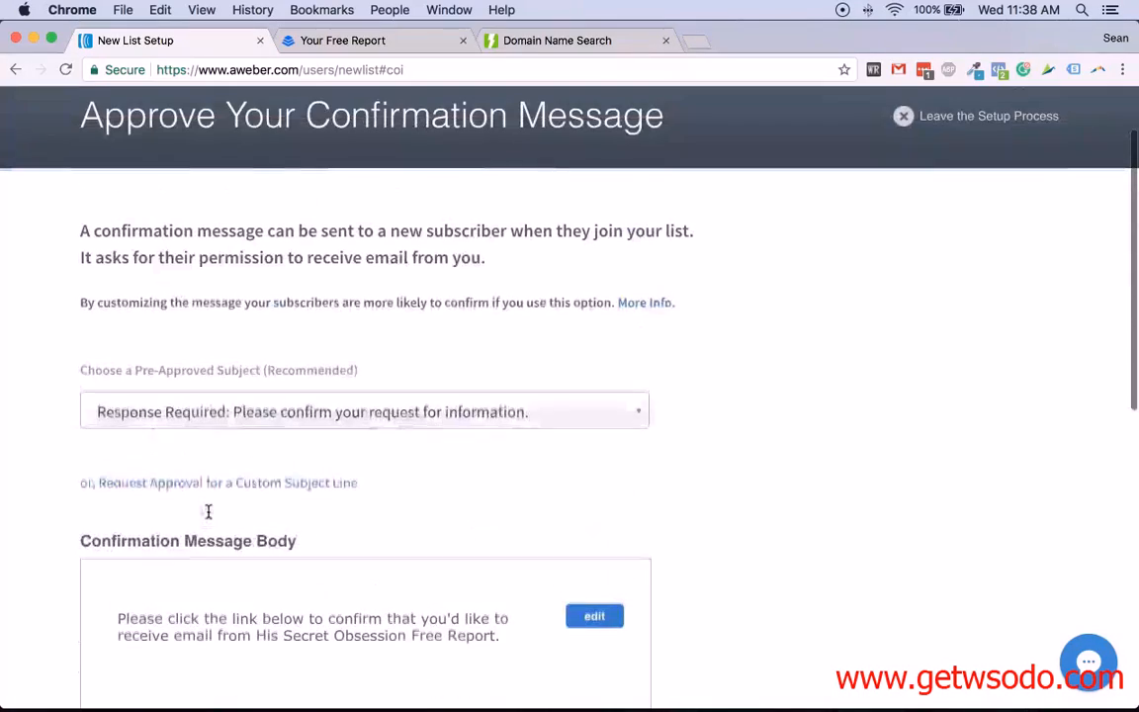
scroll(280, 215, "down", 2)
scroll(265, 262, "up", 2)
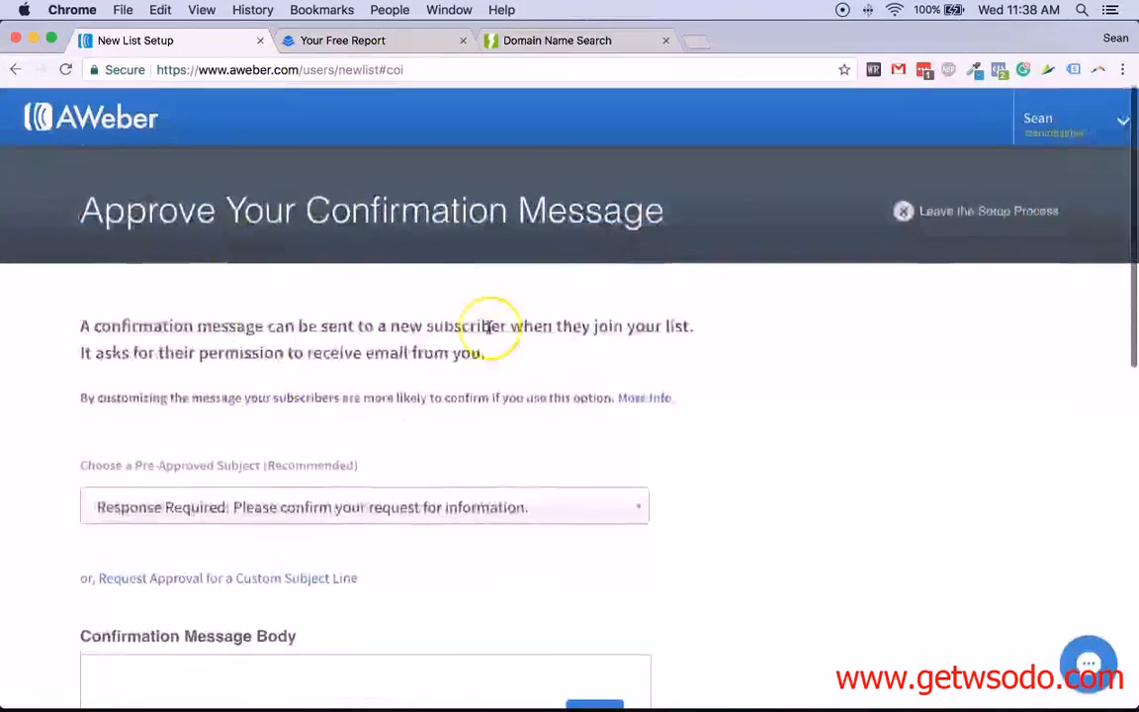
scroll(483, 330, "down", 10)
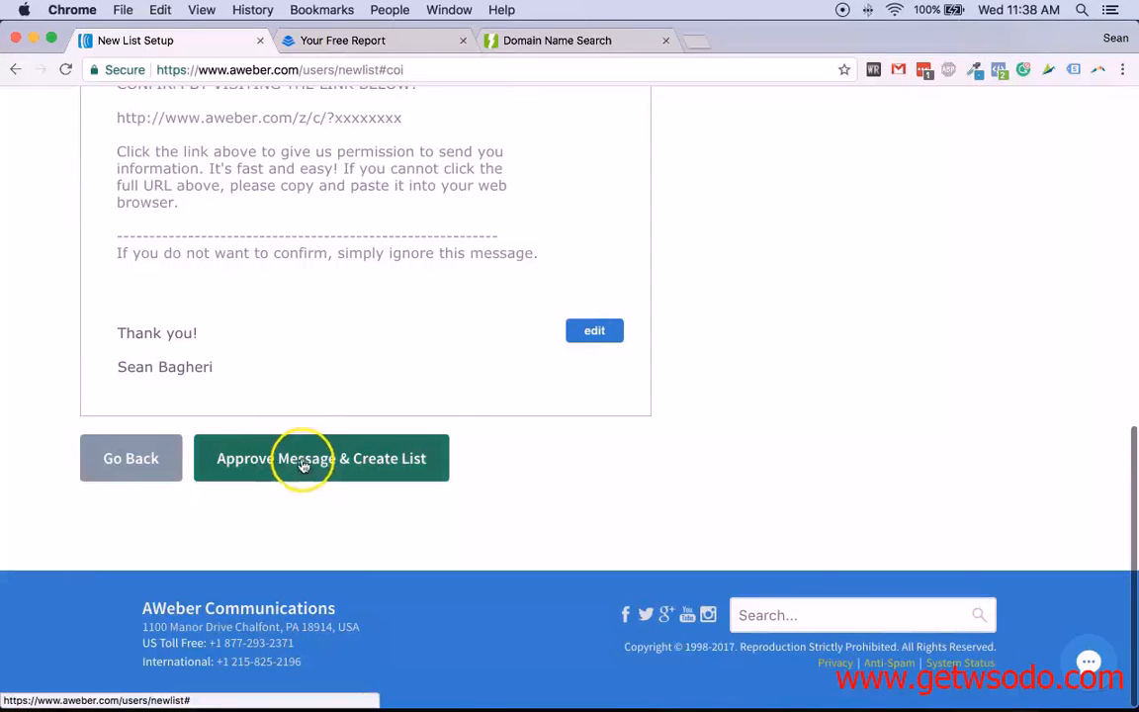
left_click(316, 463)
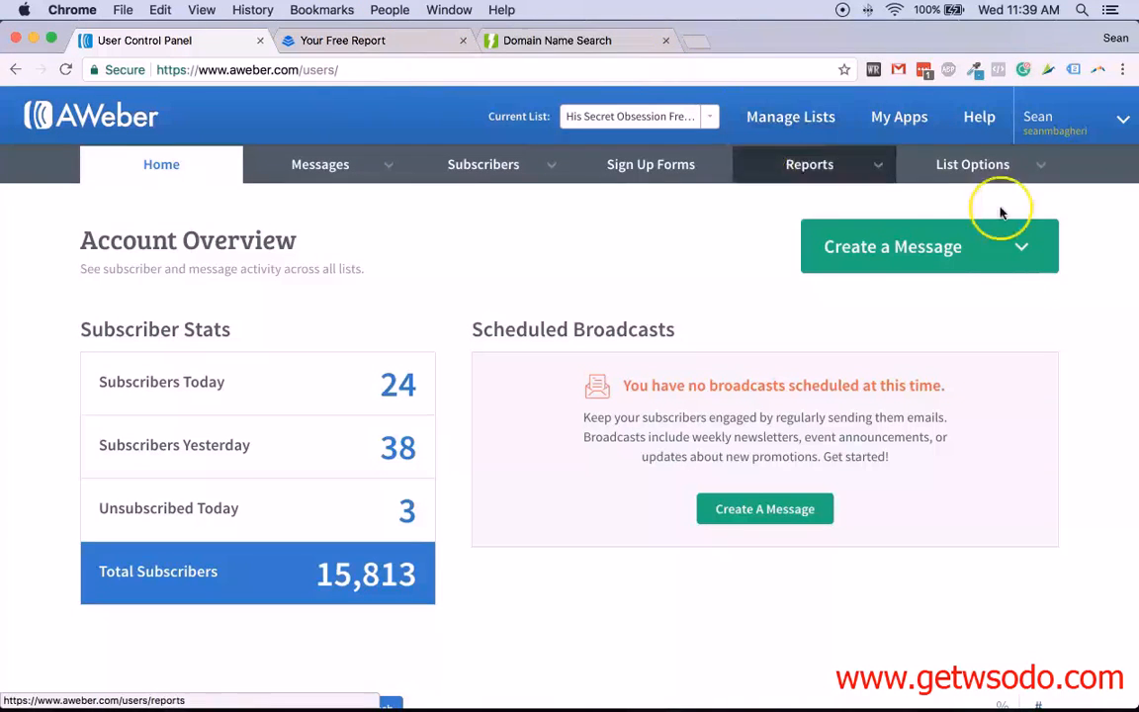
- Open the list settings of the His Secret Obsession Free Report list and check its basic information
left_click(949, 178)
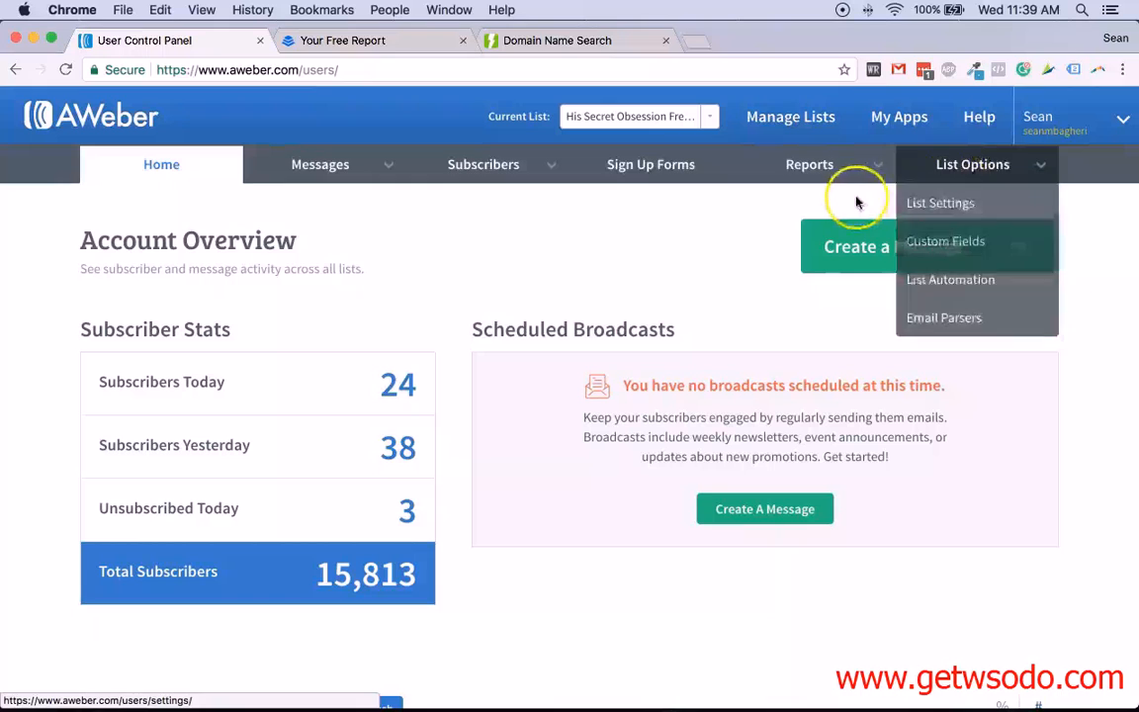
left_click(921, 206)
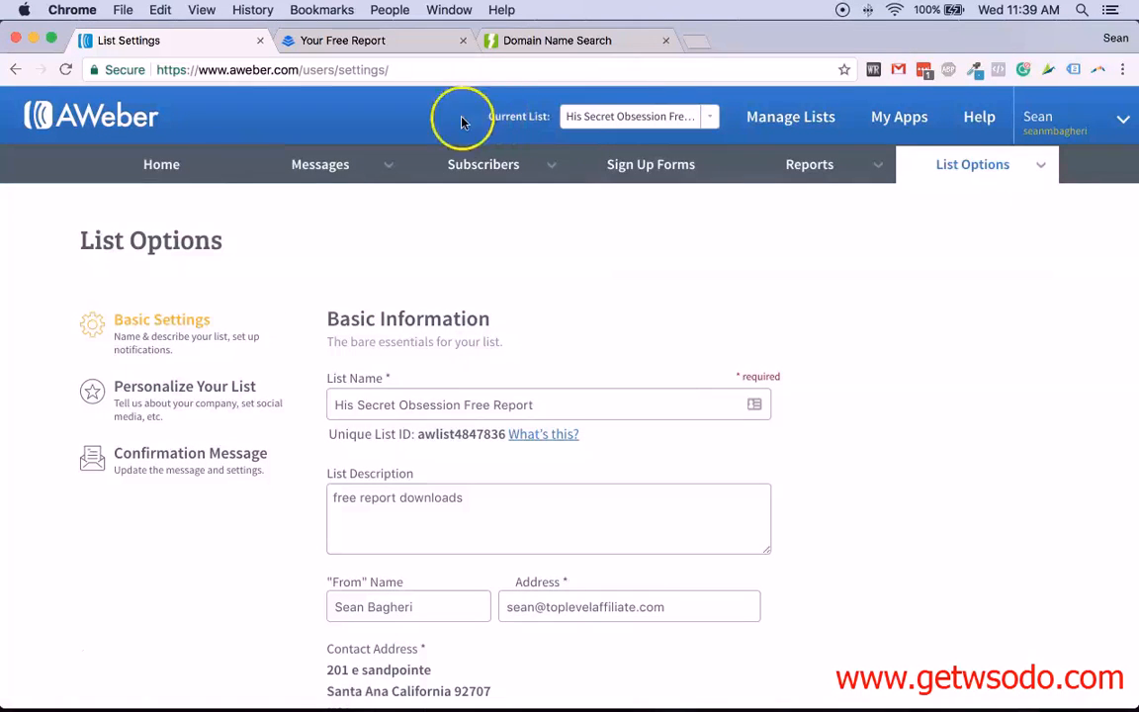
left_click_drag(462, 121, 552, 126)
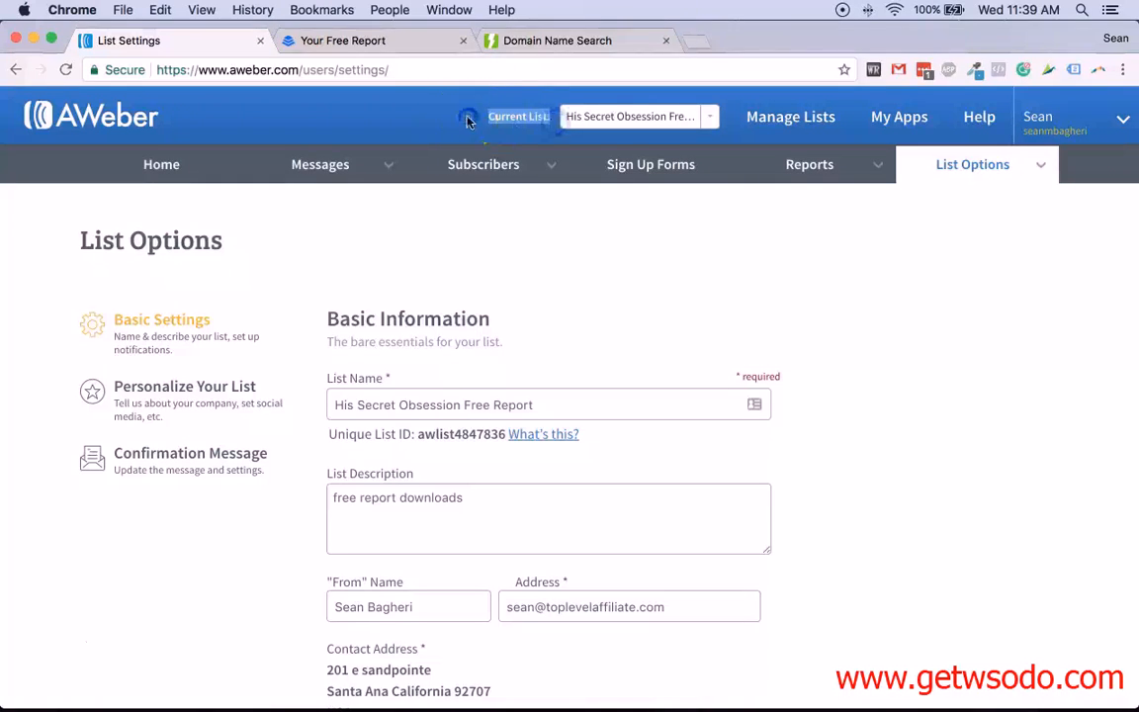
left_click(494, 116)
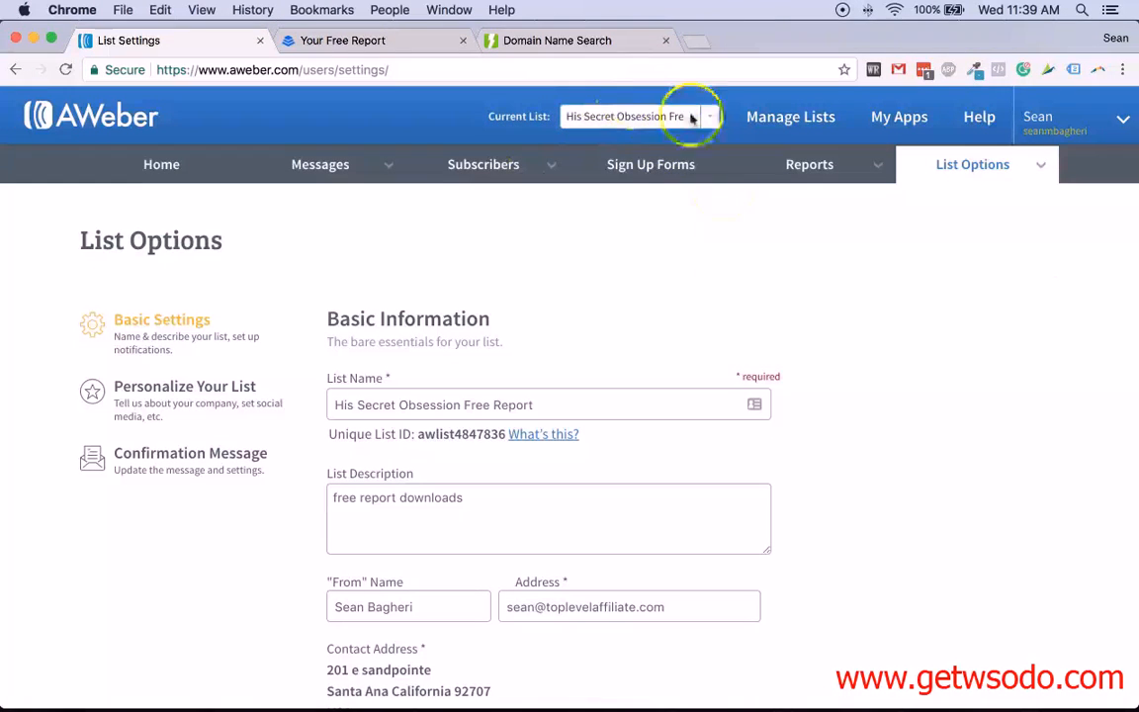
scroll(336, 312, "down", 2)
scroll(445, 248, "up", 2)
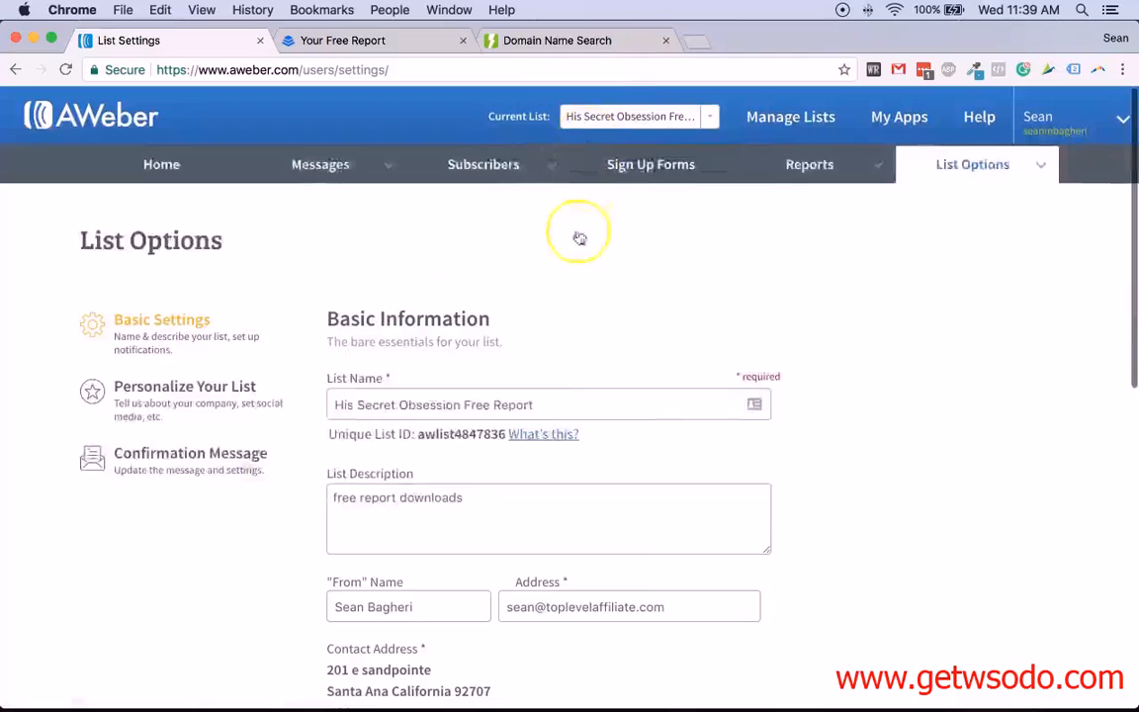
- Turn off the confirmation message for AWeber sign up forms in the list's Confirmation Message settings and save them
scroll(208, 471, "down", 3)
left_click(158, 317)
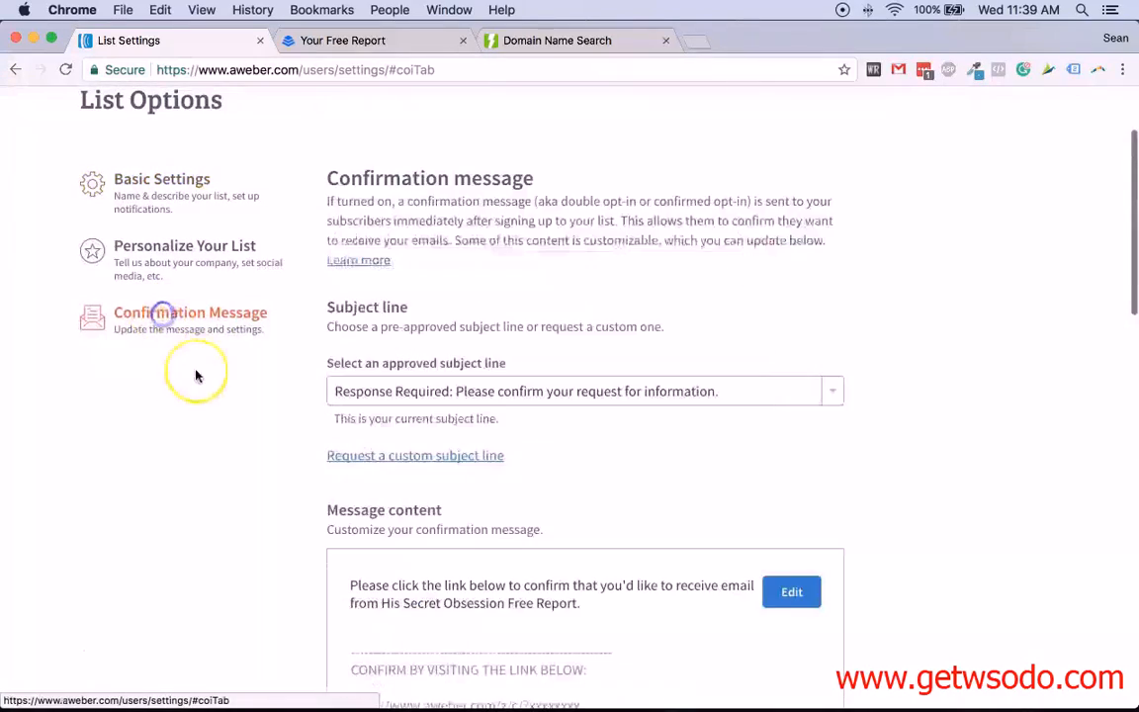
scroll(196, 374, "down", 5)
scroll(267, 413, "down", 5)
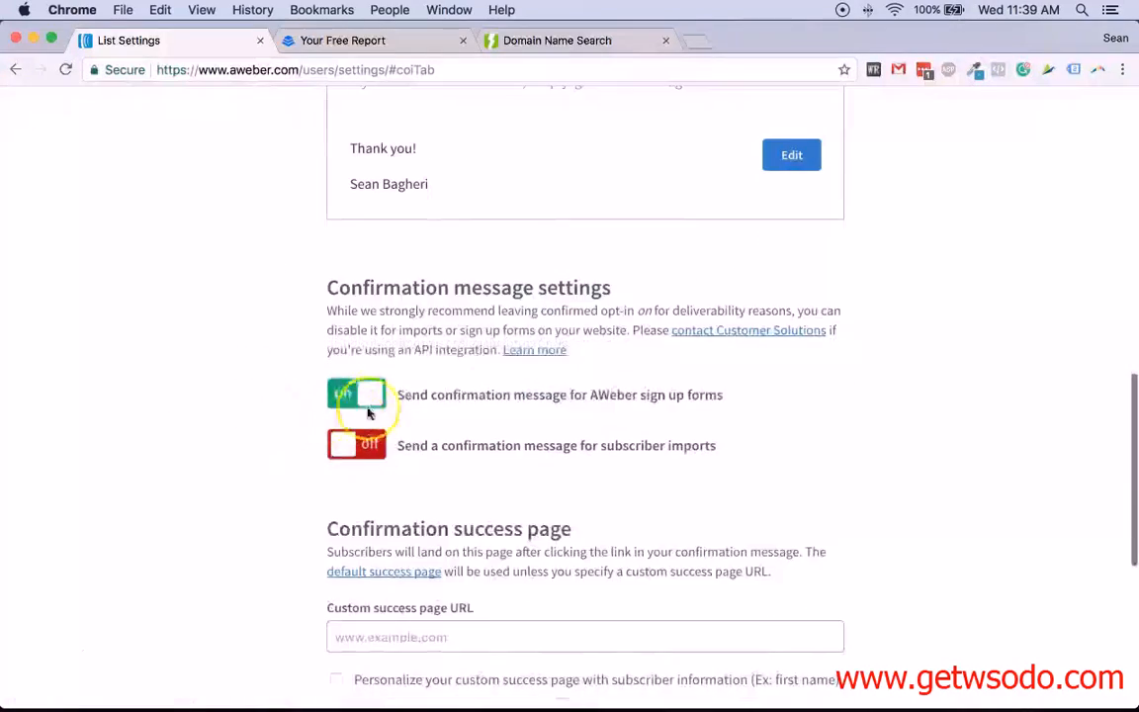
left_click(358, 399)
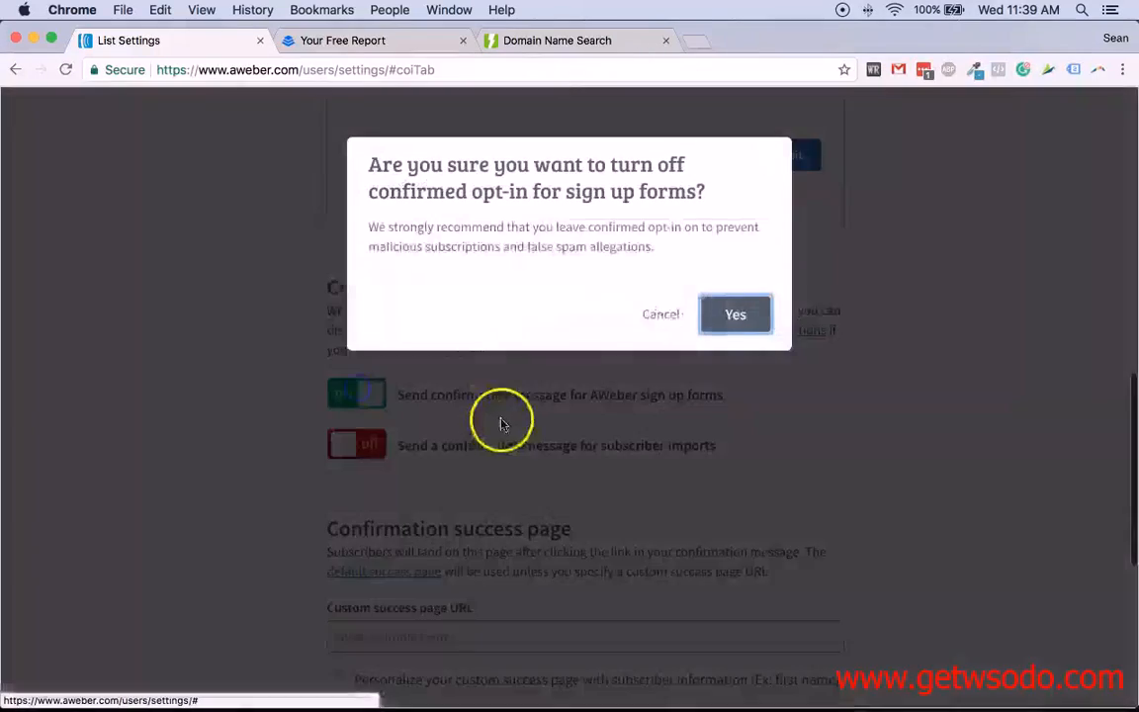
left_click(734, 314)
scroll(306, 377, "down", 3)
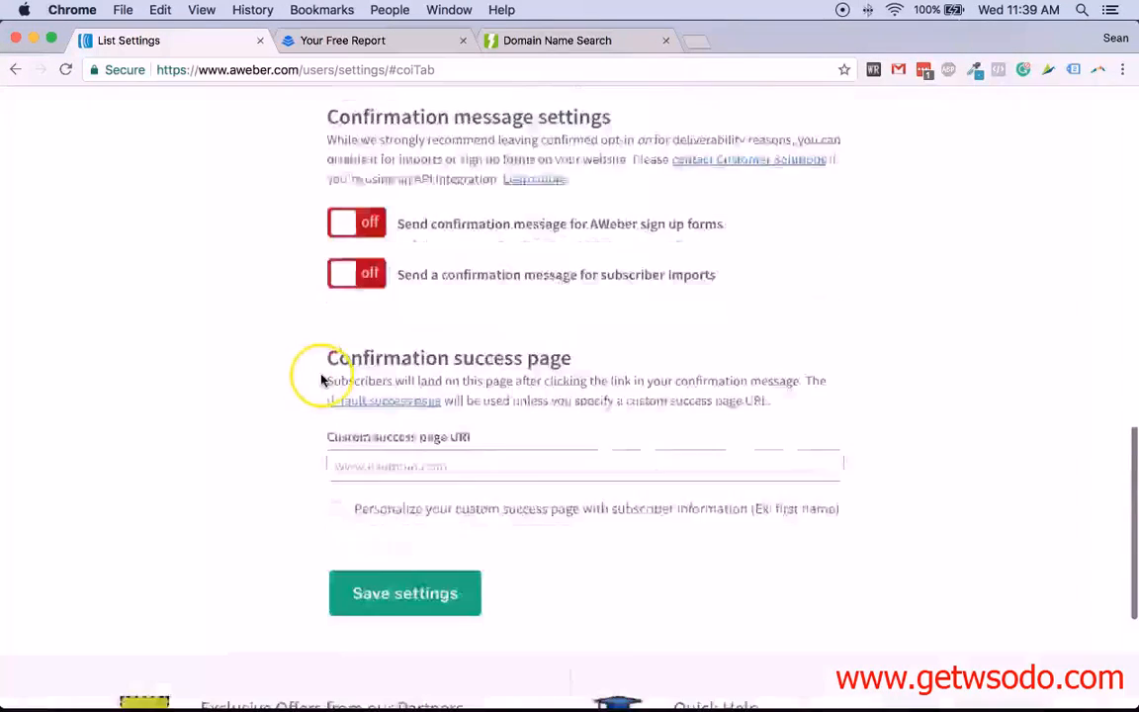
left_click(386, 468)
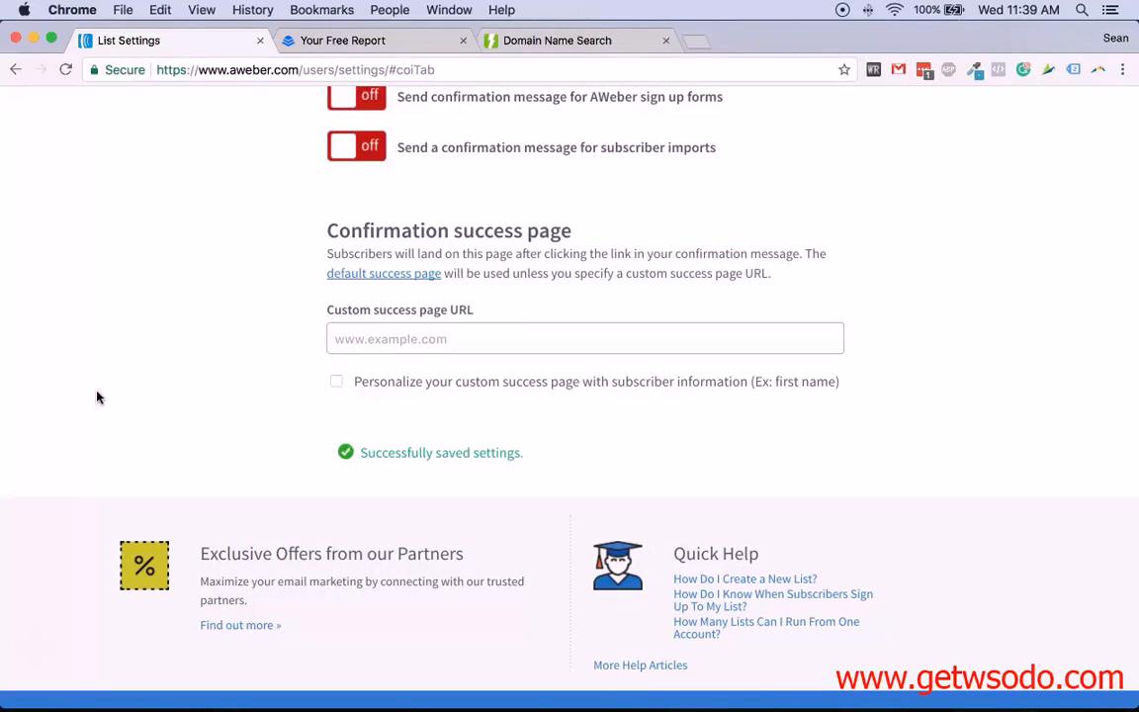
- Review the confirmation message content and the thank-you text on the Your Free Report download page
scroll(97, 396, "up", 10)
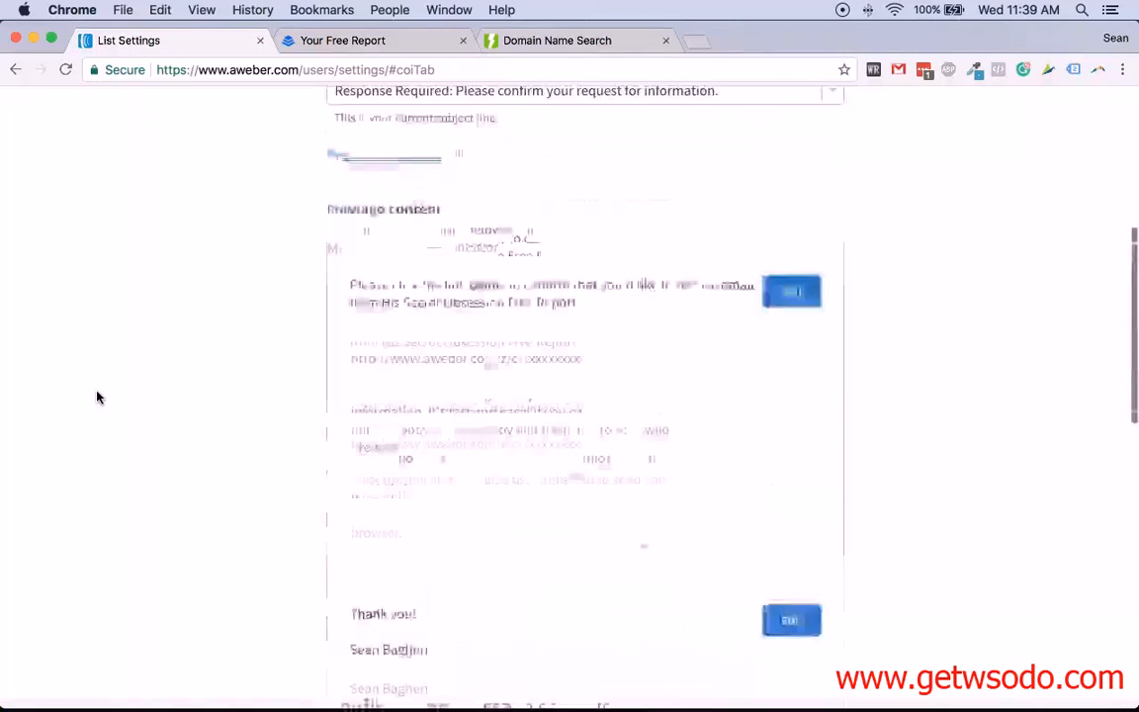
scroll(404, 319, "down", 3)
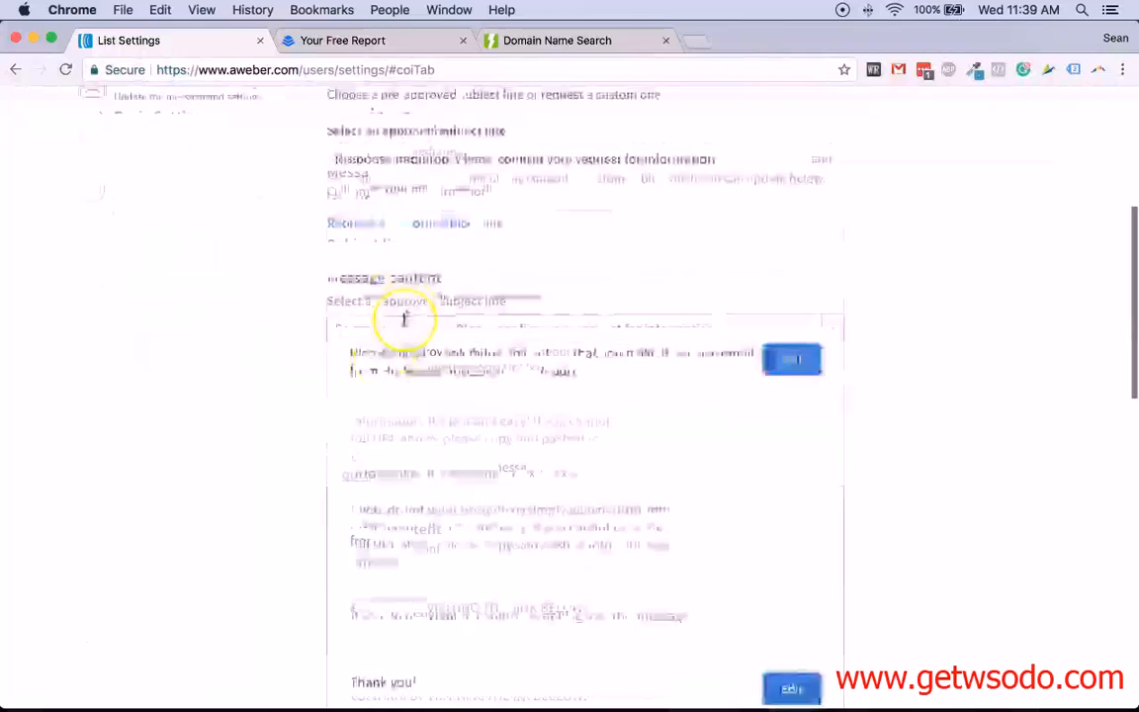
scroll(405, 318, "down", 5)
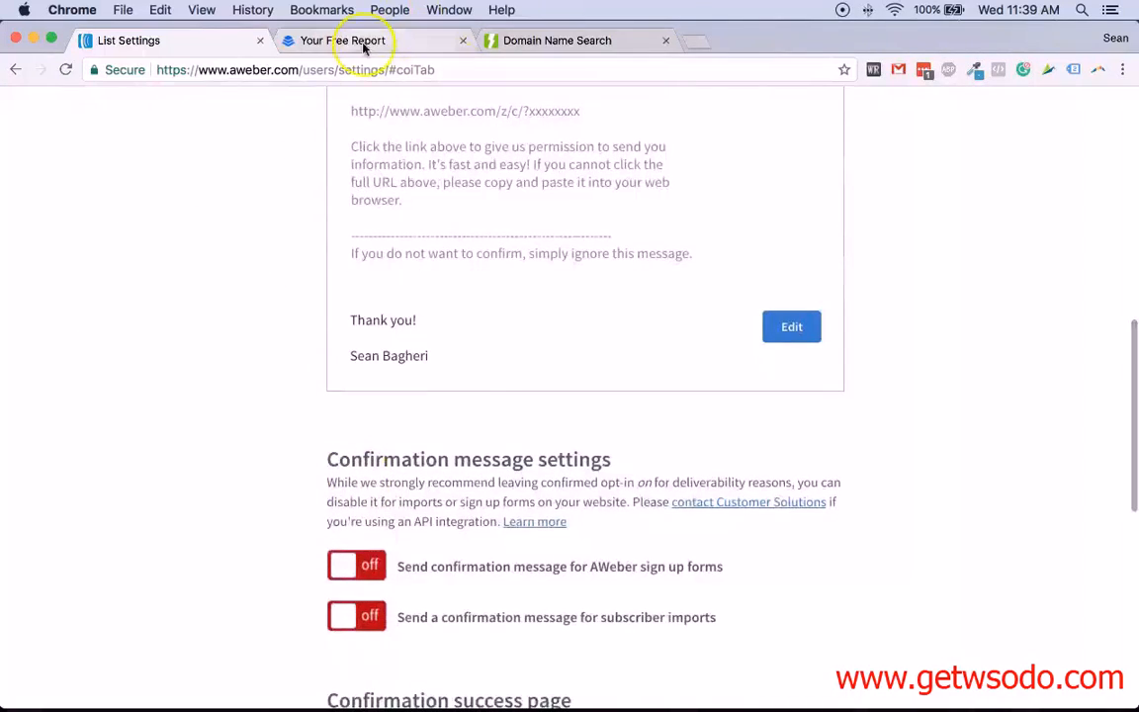
left_click(364, 43)
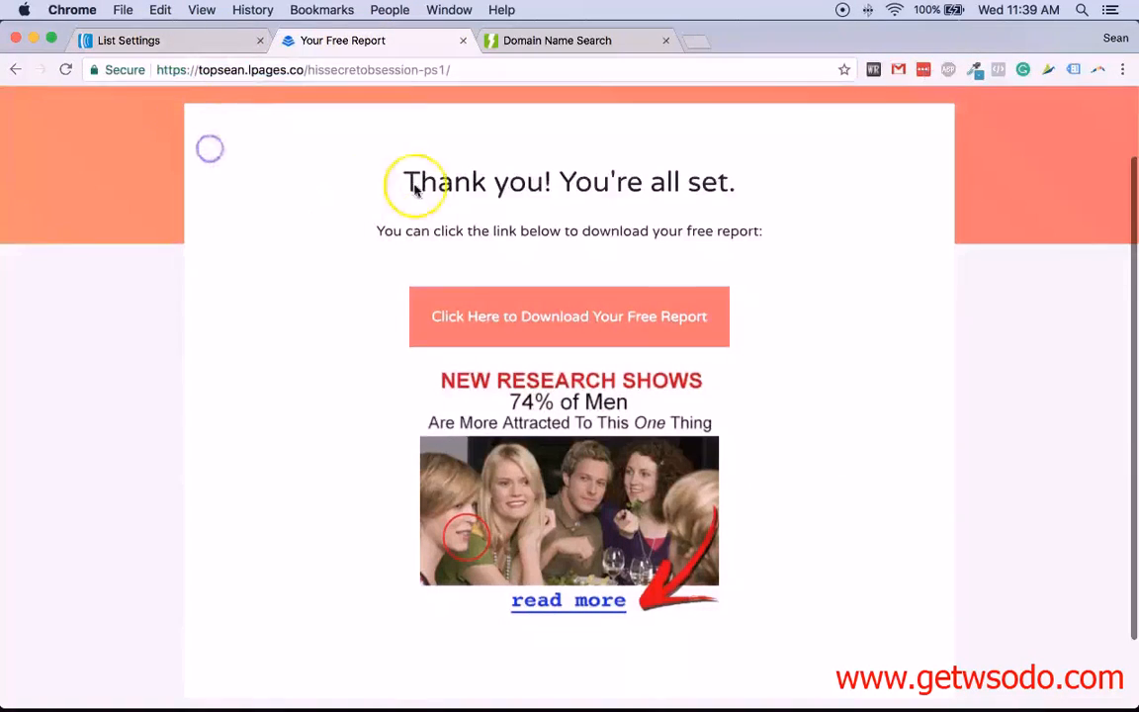
left_click_drag(415, 190, 826, 264)
left_click(737, 223)
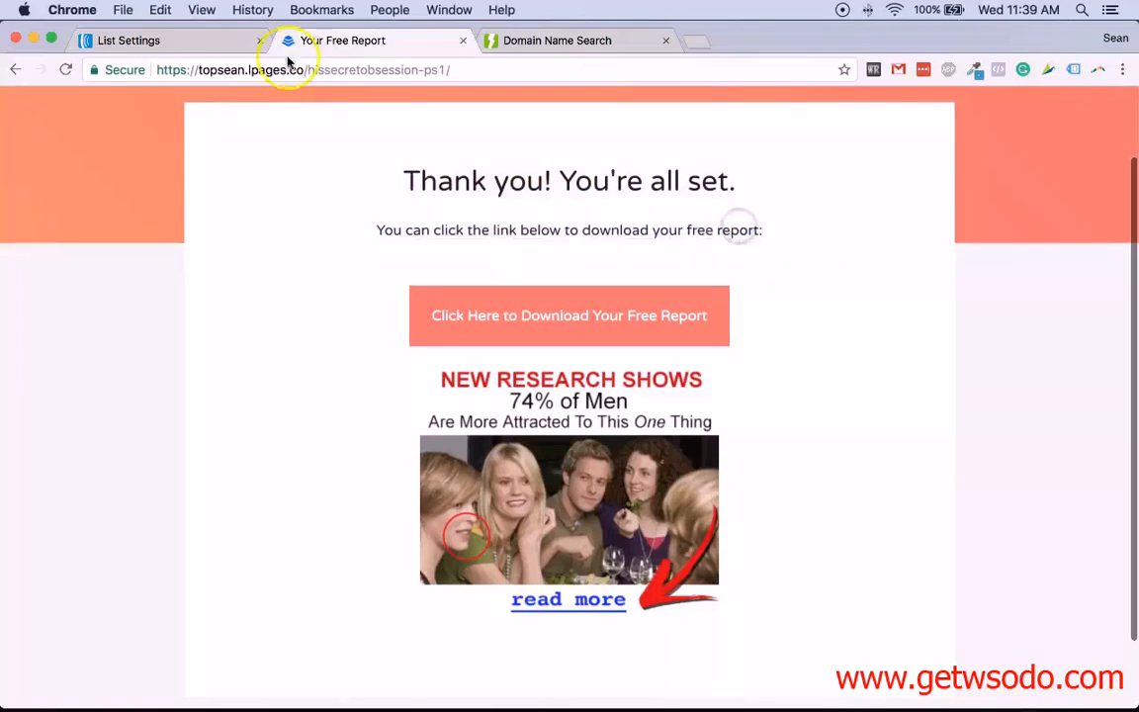
left_click(229, 42)
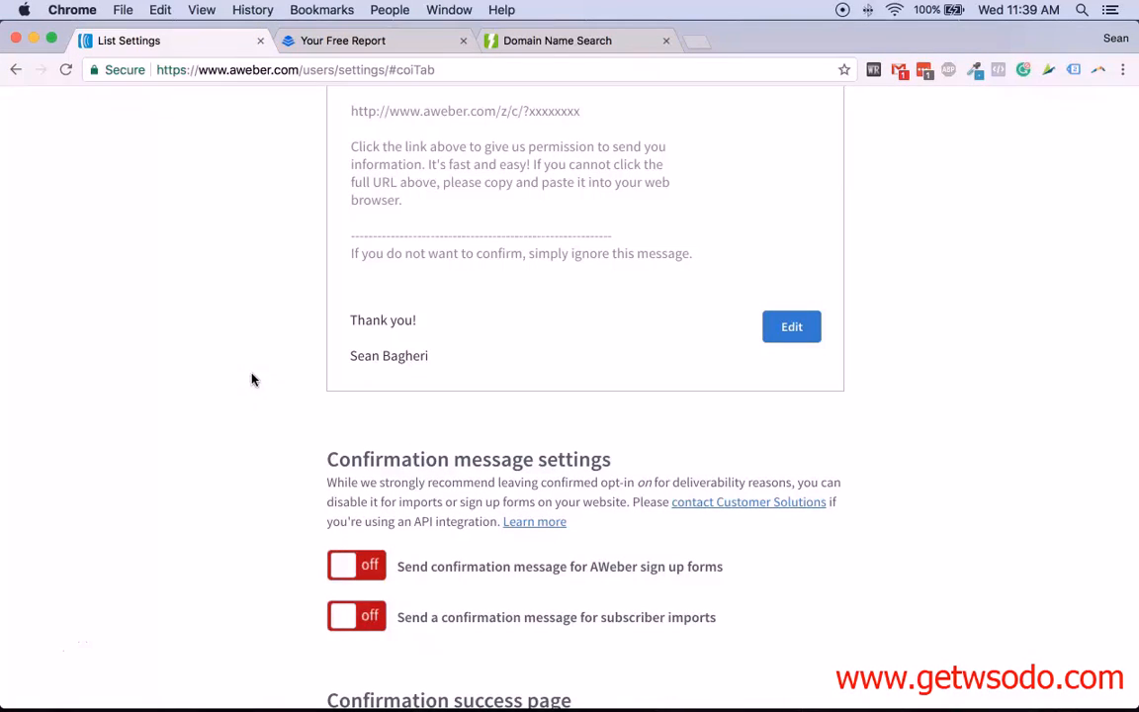
- Examine the Confirmation message settings for AWeber sign up forms and the note on contacting Customer Solutions about API integrations
left_click_drag(583, 568, 716, 571)
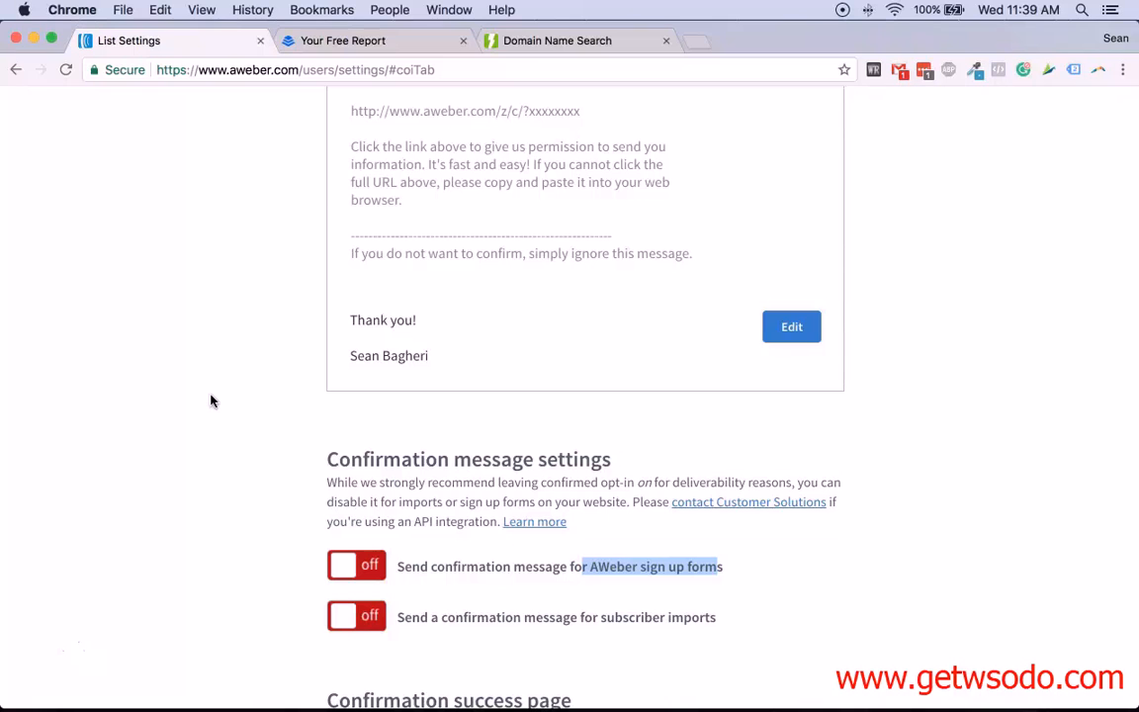
scroll(211, 396, "up", 5)
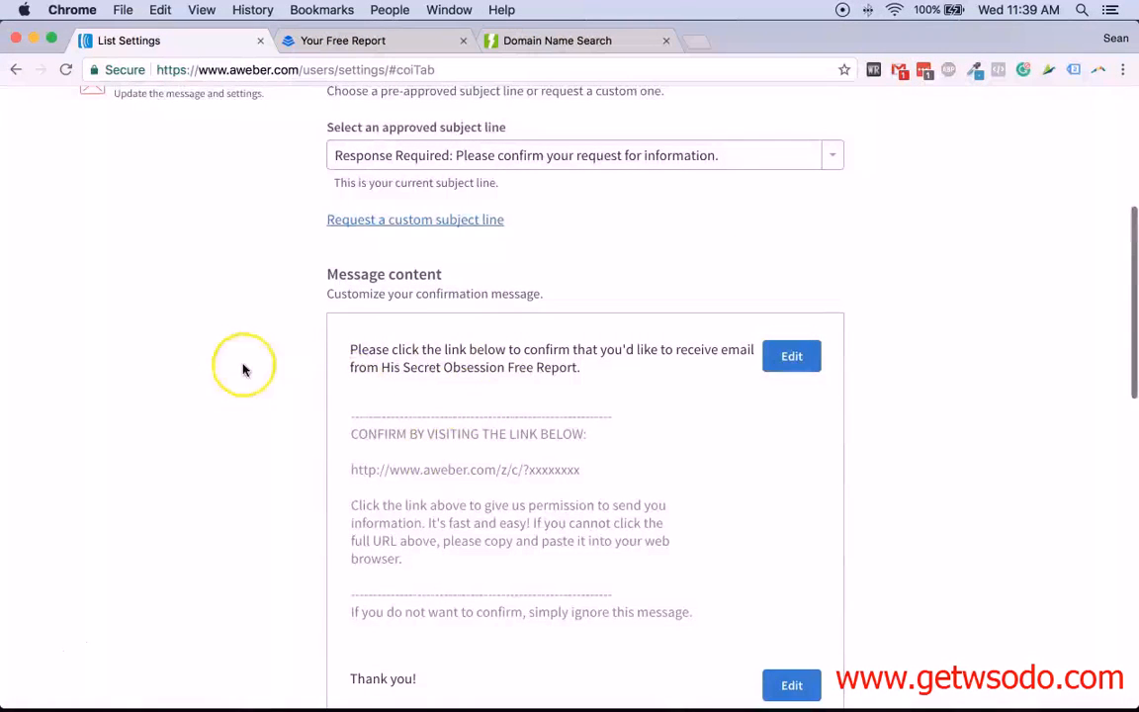
scroll(247, 364, "down", 6)
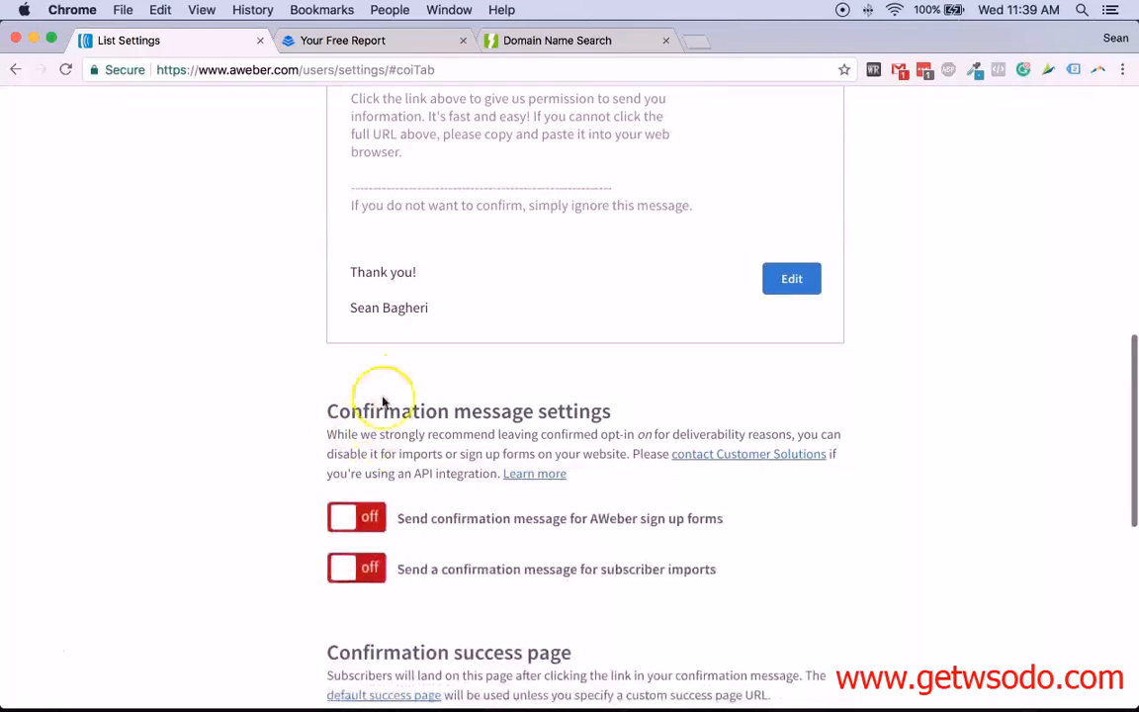
left_click_drag(325, 400, 620, 470)
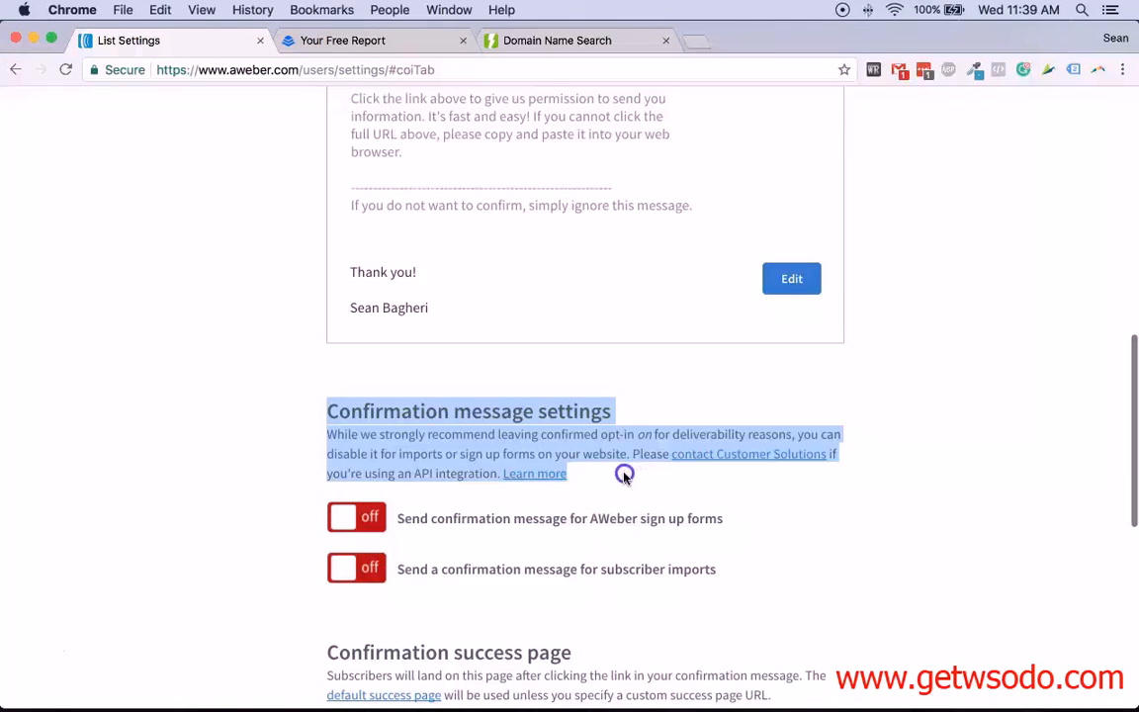
left_click(624, 477)
scroll(624, 478, "up", 2)
scroll(624, 477, "down", 2)
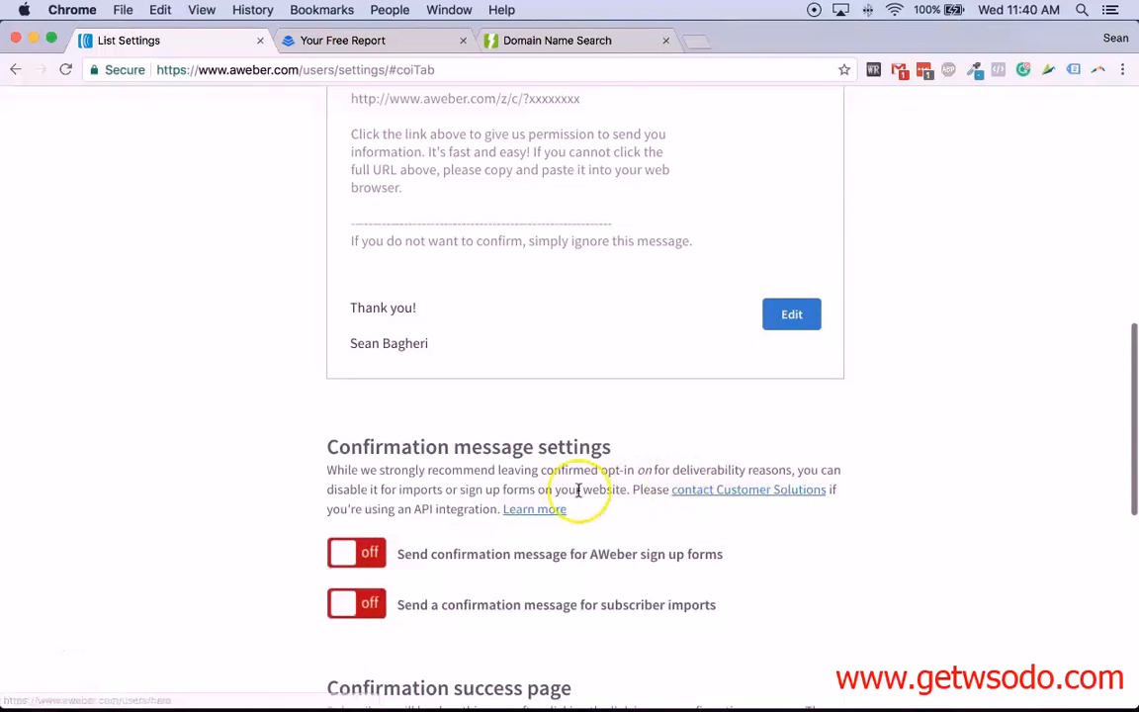
scroll(740, 391, "down", 2)
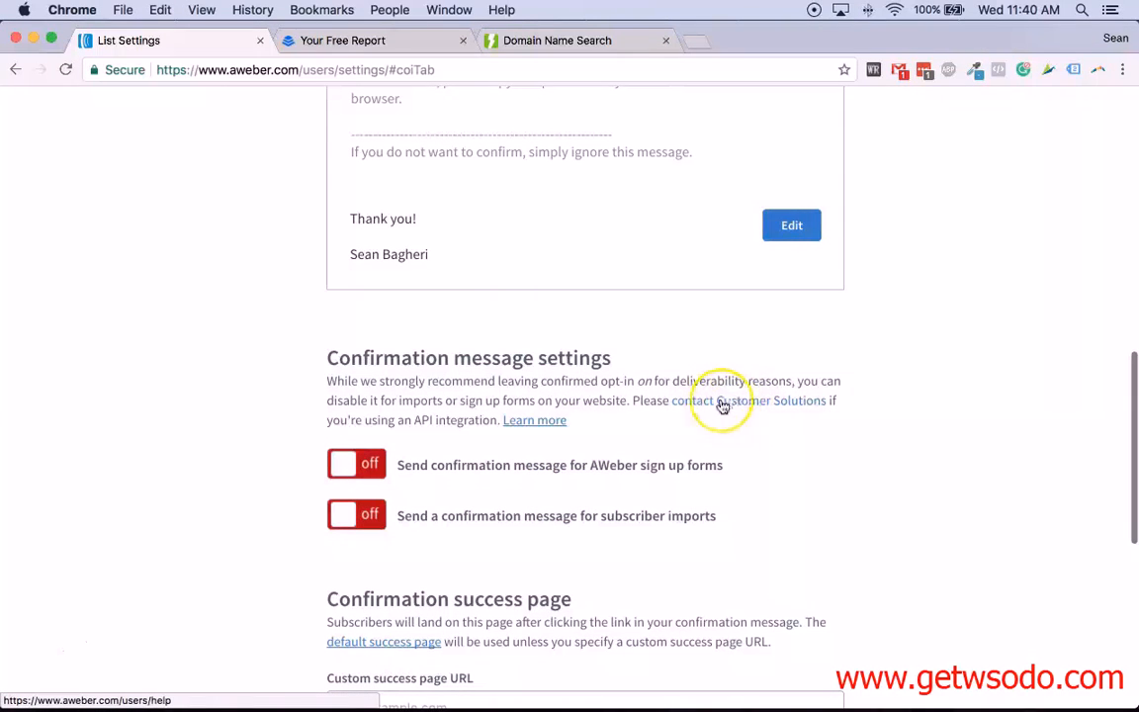
- Open the Customer Solutions contact form from the API integration note and set the inquiry to Technical Question
scroll(316, 376, "up", 1)
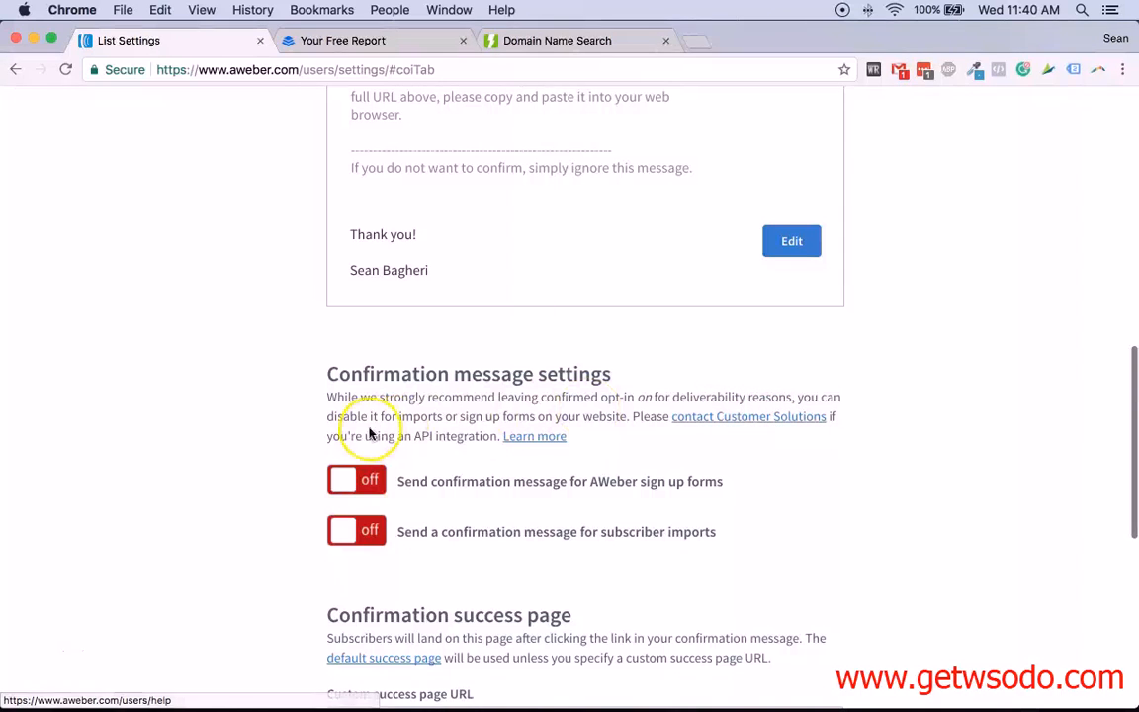
left_click_drag(398, 436, 471, 436)
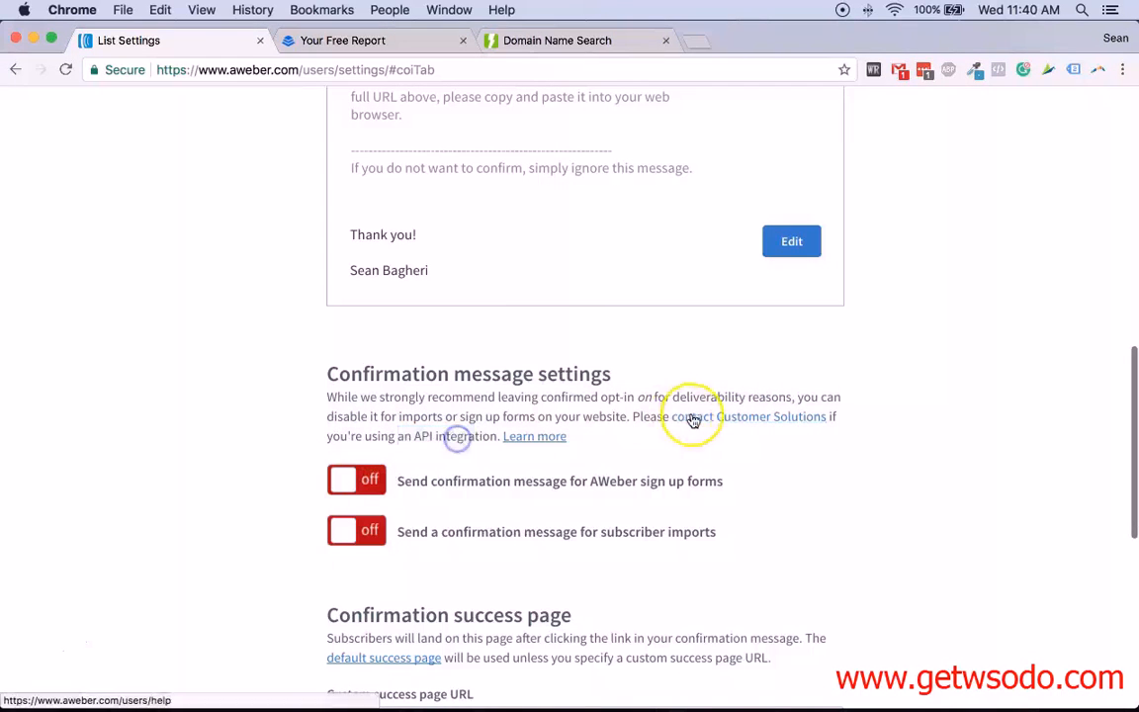
left_click(695, 418)
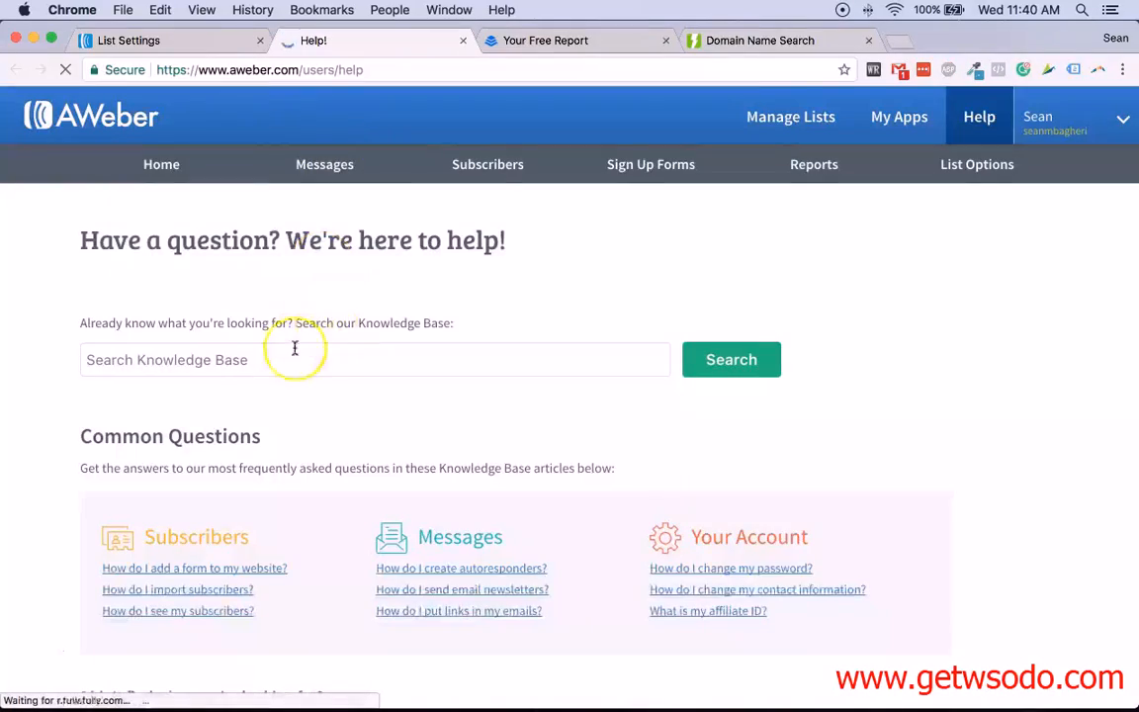
scroll(282, 350, "down", 4)
scroll(279, 354, "down", 7)
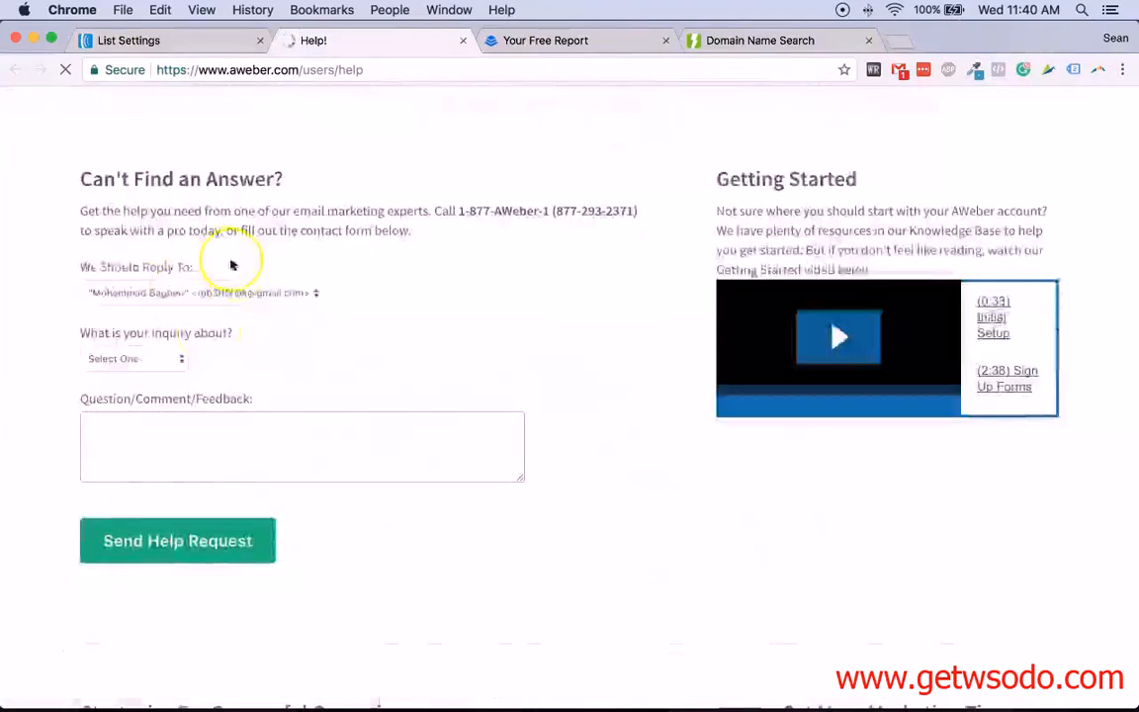
scroll(238, 247, "down", 3)
scroll(247, 237, "up", 1)
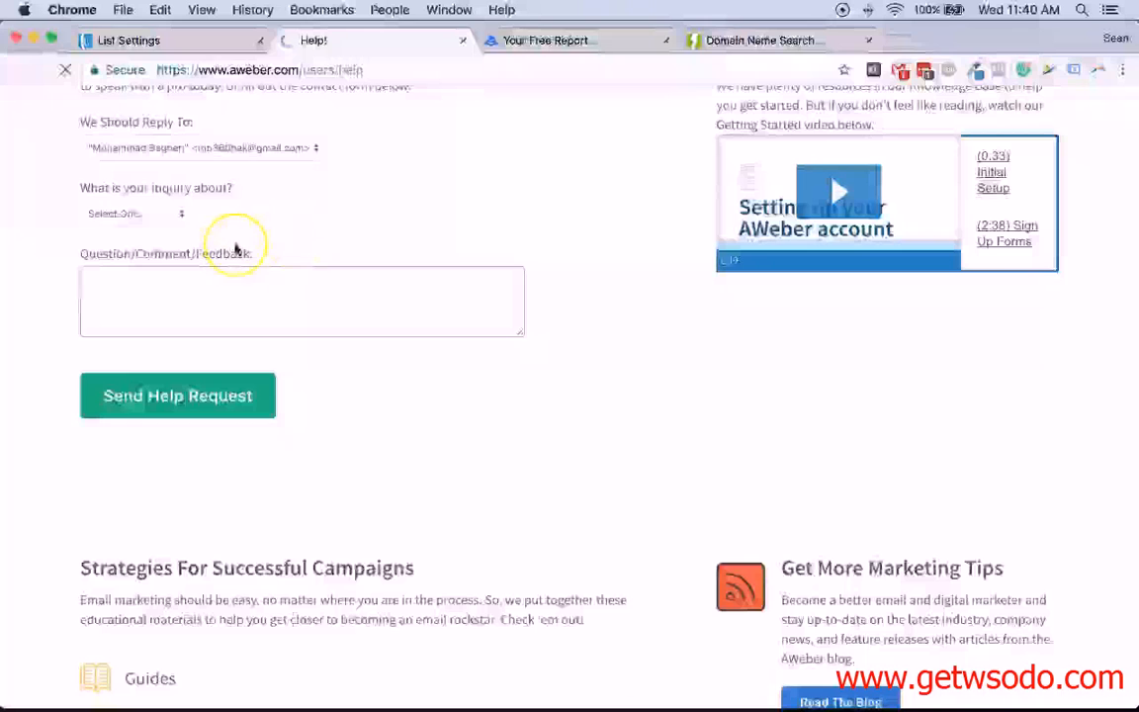
left_click(181, 213)
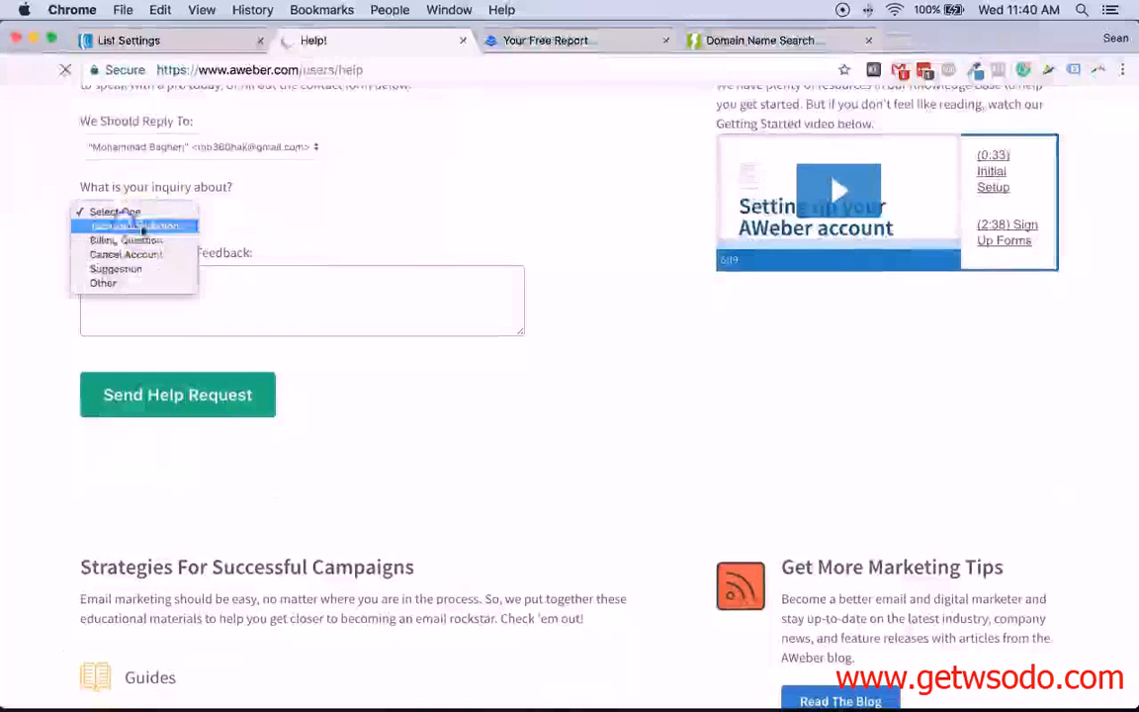
left_click(139, 227)
- Copy the list name His Secret Obsession Free Report from the list's basic settings into the help request's Listname
left_click(172, 287)
left_click(203, 40)
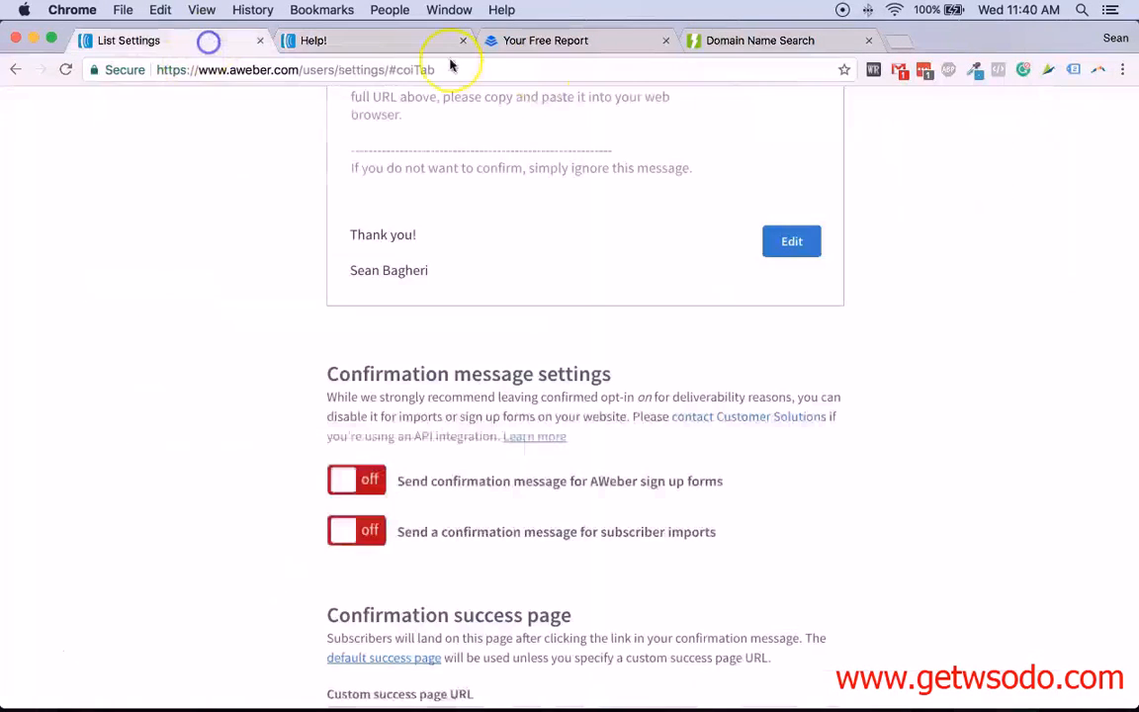
scroll(607, 238, "up", 10)
left_click(633, 117)
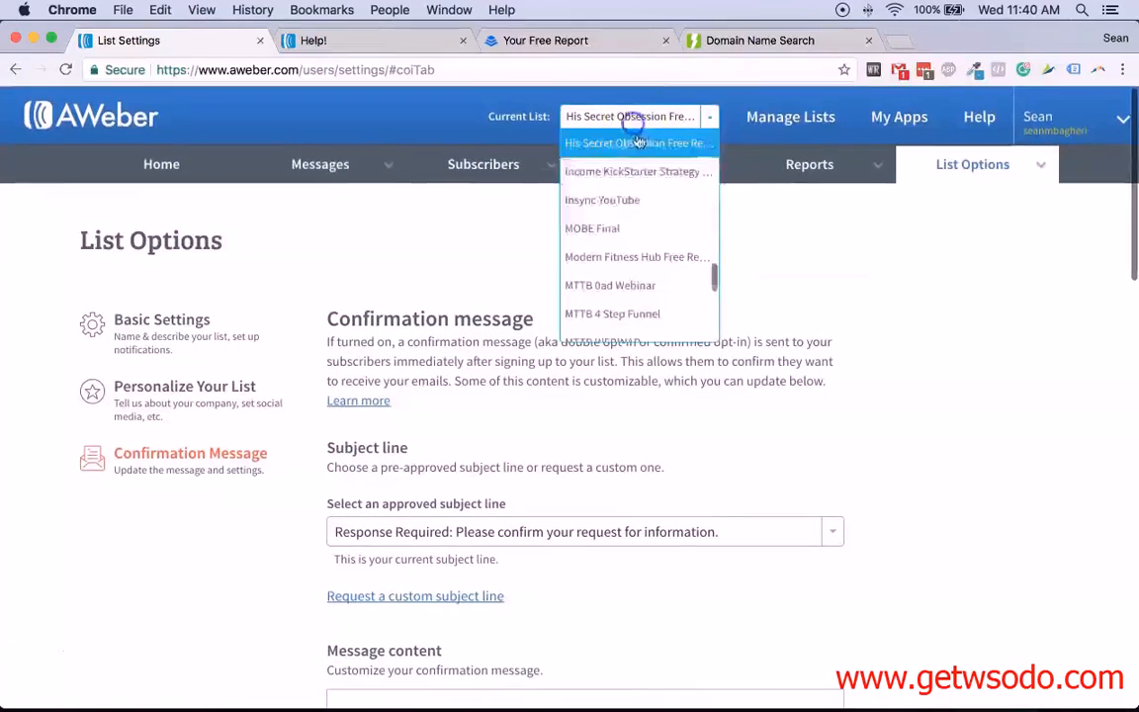
left_click(382, 236)
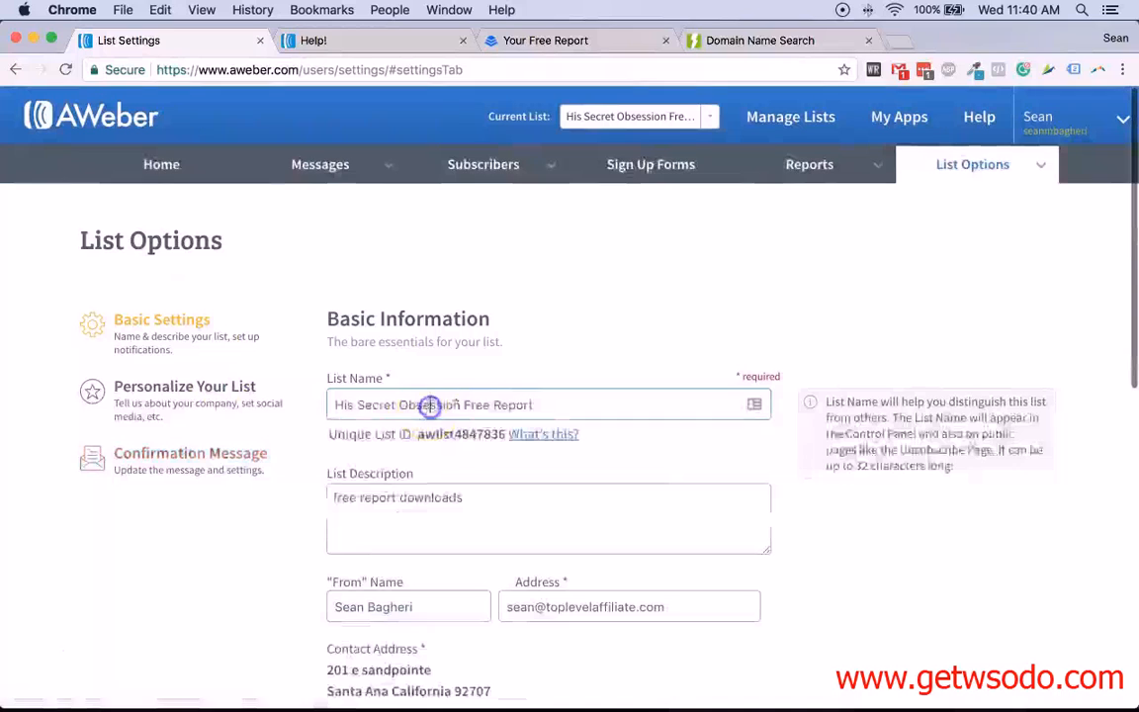
triple_click(429, 405)
key("ctrl+c")
left_click(539, 41)
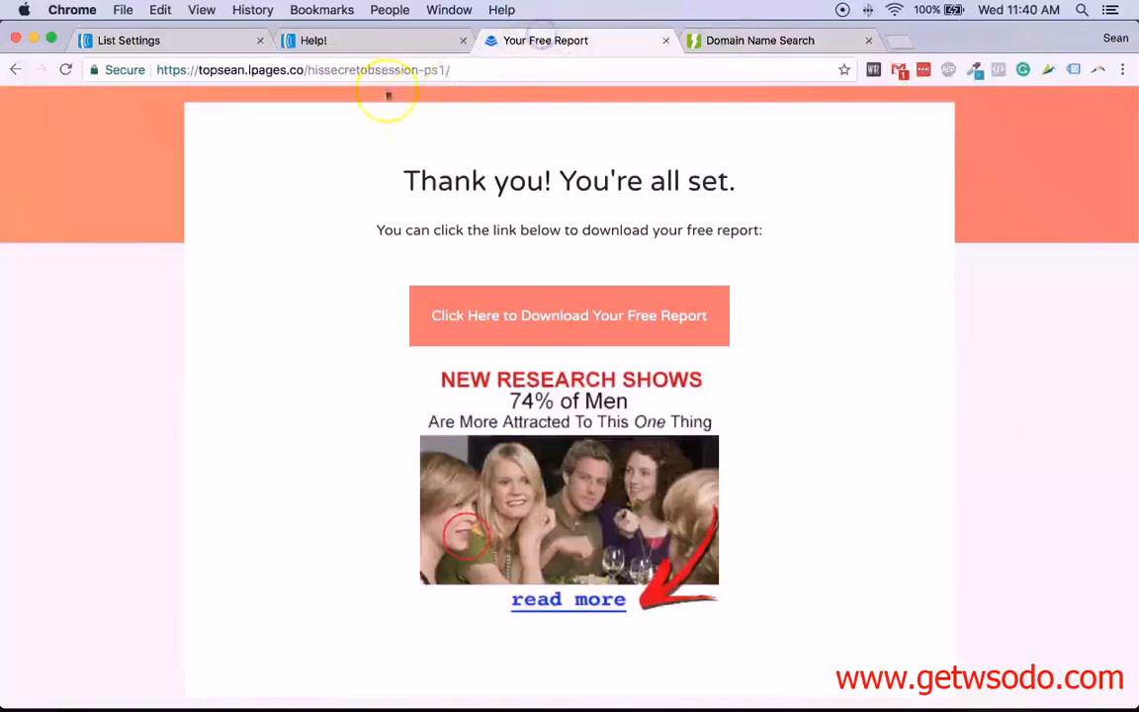
left_click(370, 45)
left_click(183, 277)
key("ctrl+v")
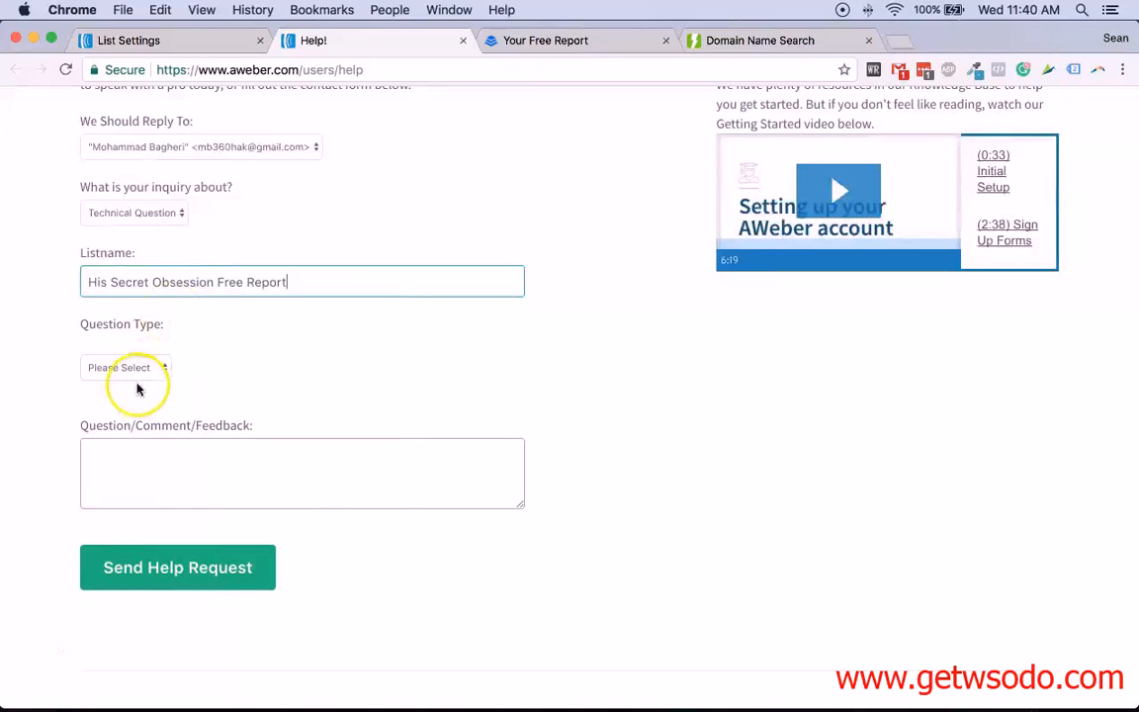
- Set the question type to Getting Started and write "Hi, can you please disable the double opt-in for this list? thank you."
left_click(138, 366)
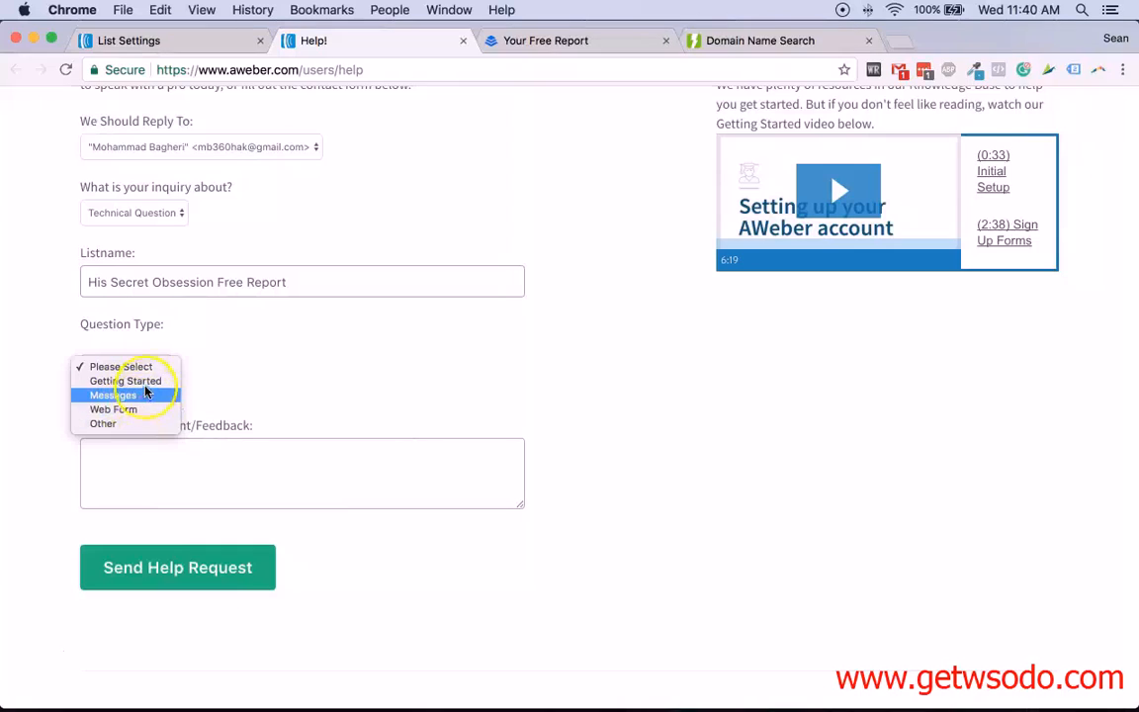
left_click(148, 381)
scroll(145, 433, "down", 2)
left_click(172, 445)
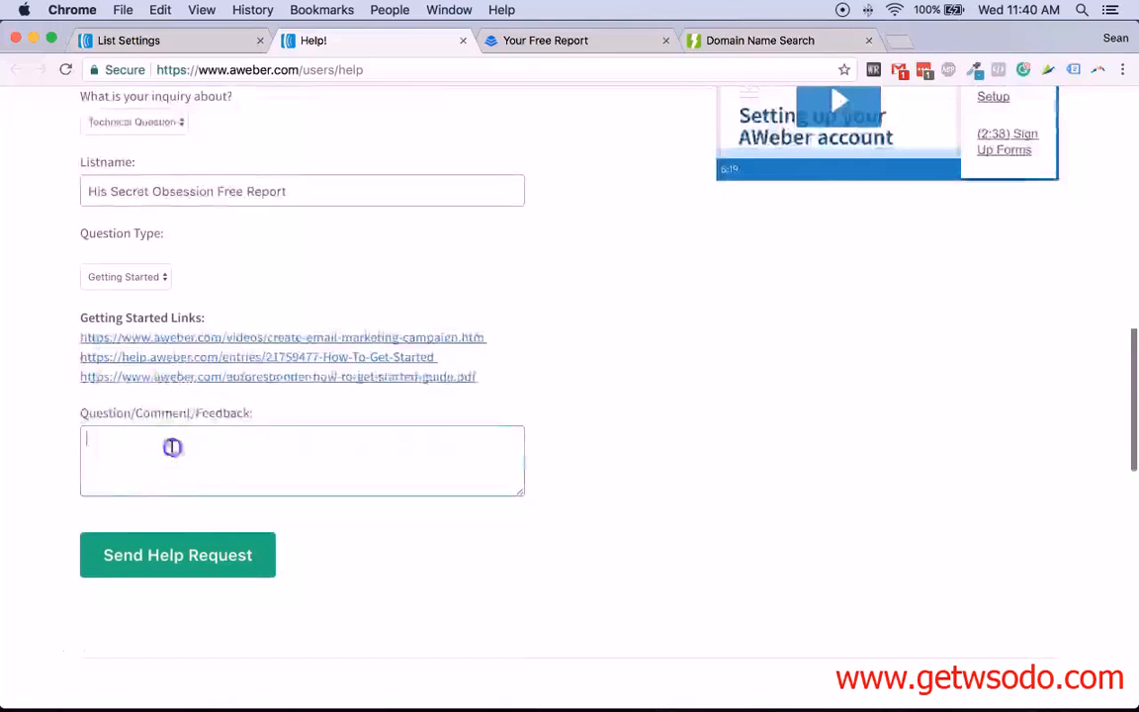
type("Hi")
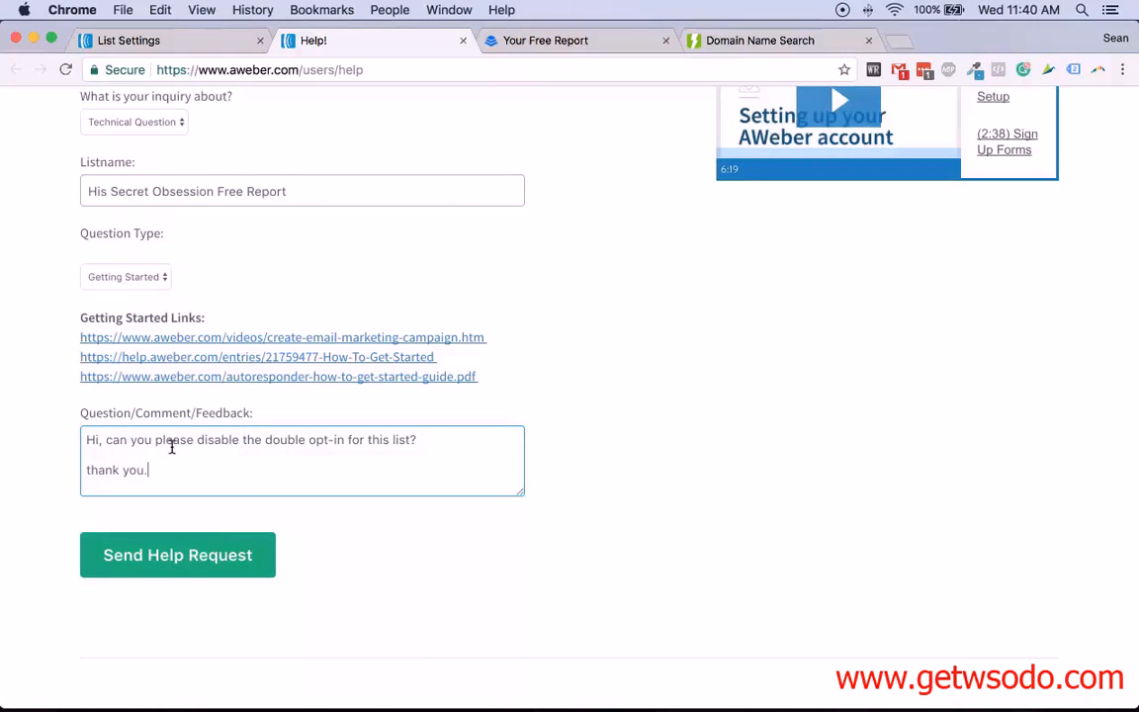
- Check the completed help request about disabling double opt-in and send it
scroll(44, 265, "up", 3)
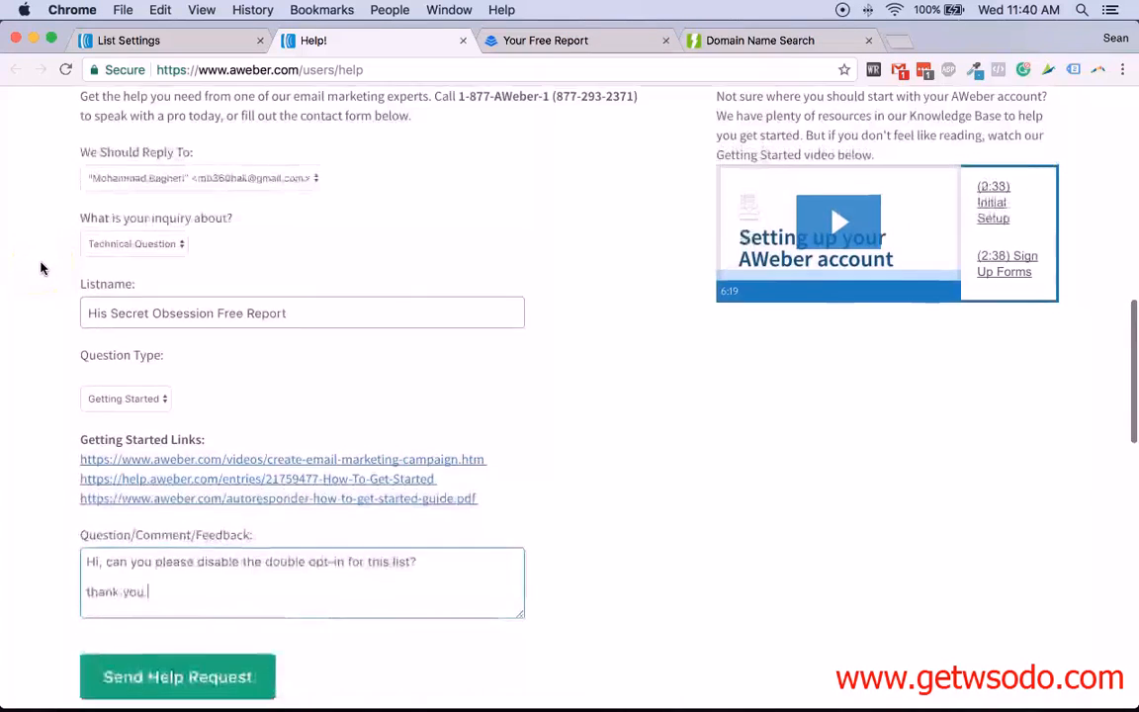
scroll(41, 265, "down", 4)
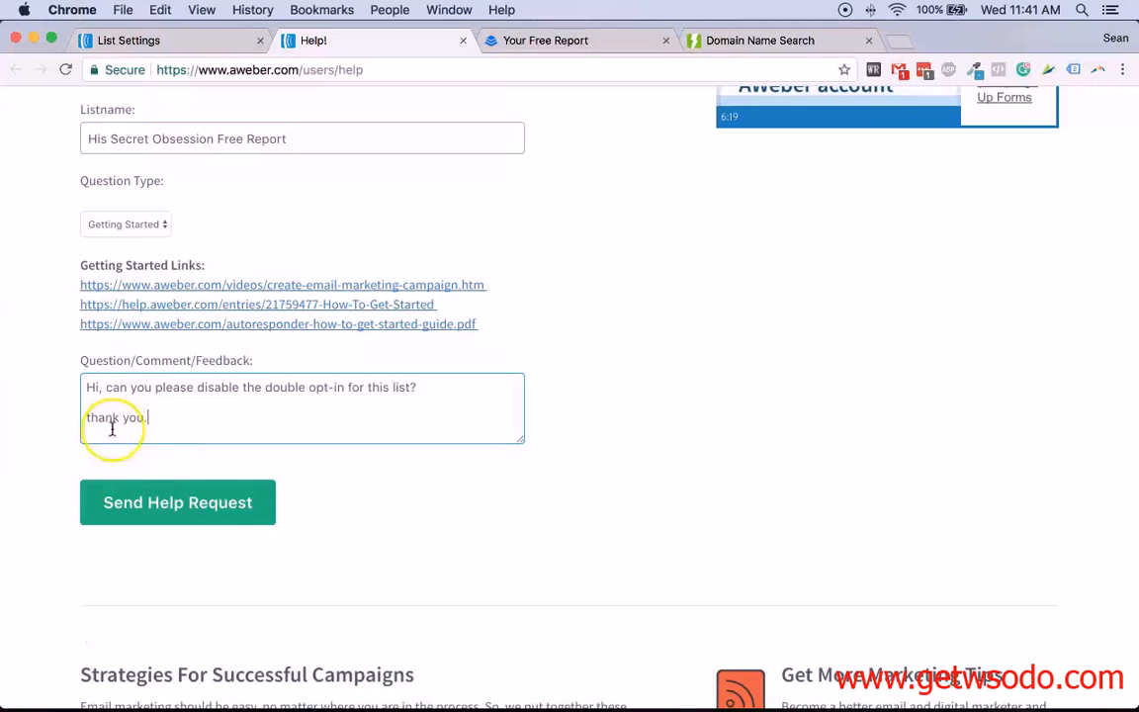
scroll(165, 506, "down", 1)
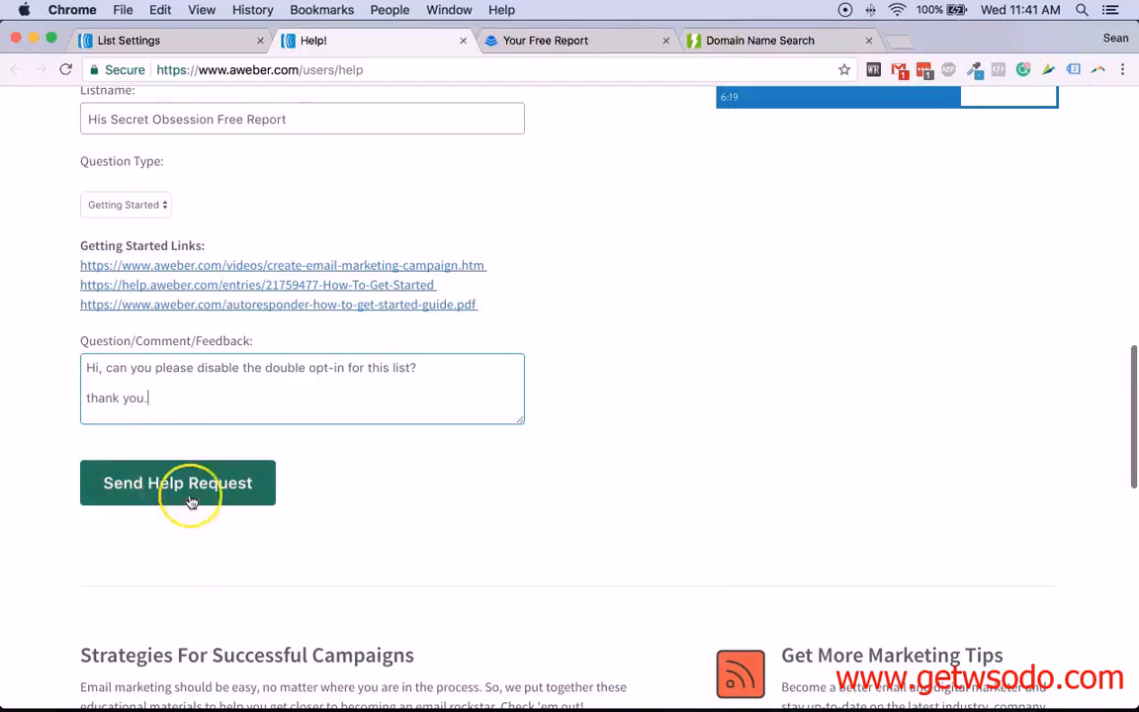
left_click(161, 491)
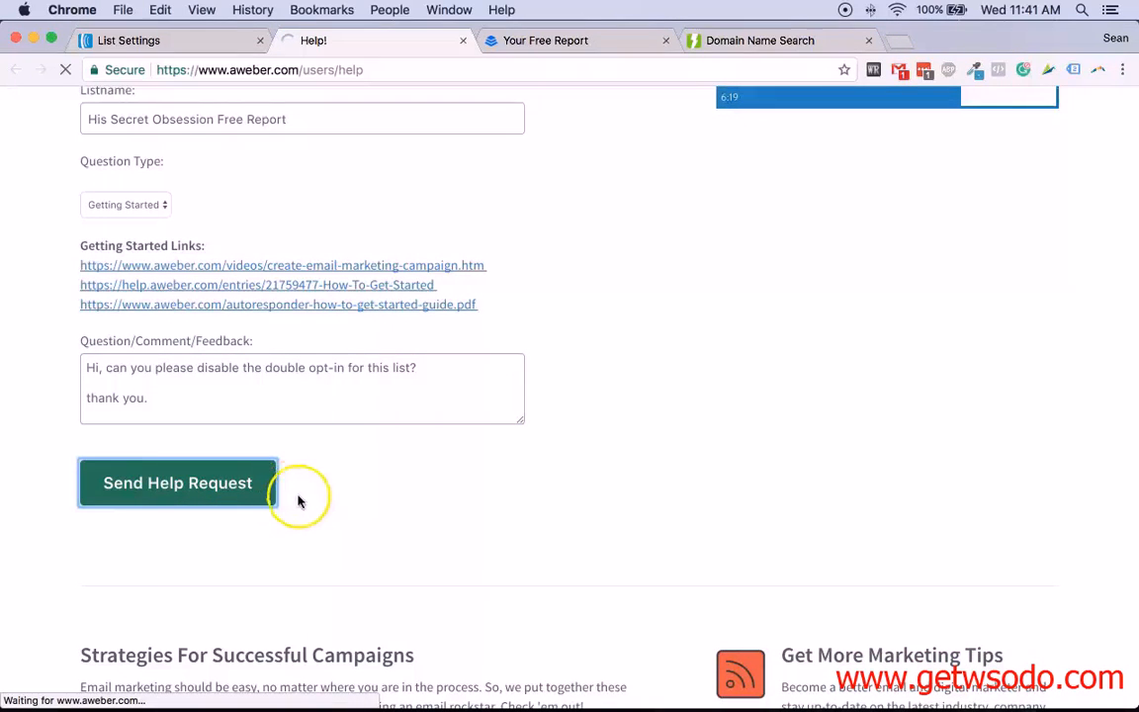
- Close the Domain Name Search page and start creating the first sign up form for the His Secret Obsession list
left_click(869, 39)
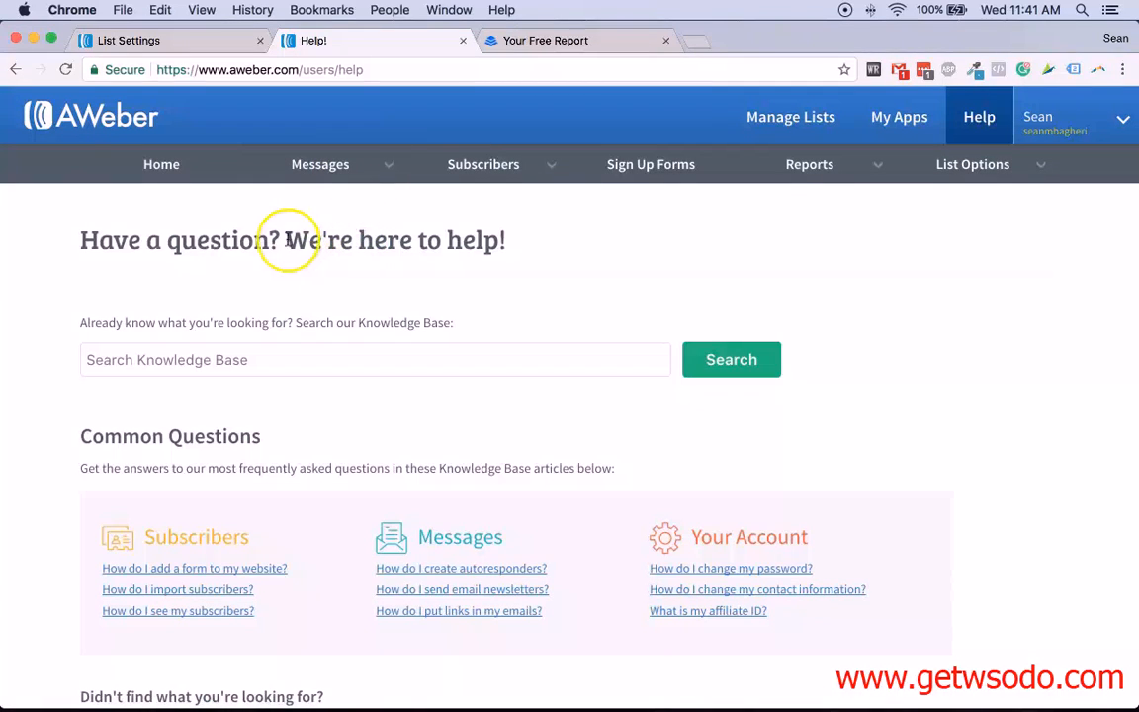
left_click(556, 40)
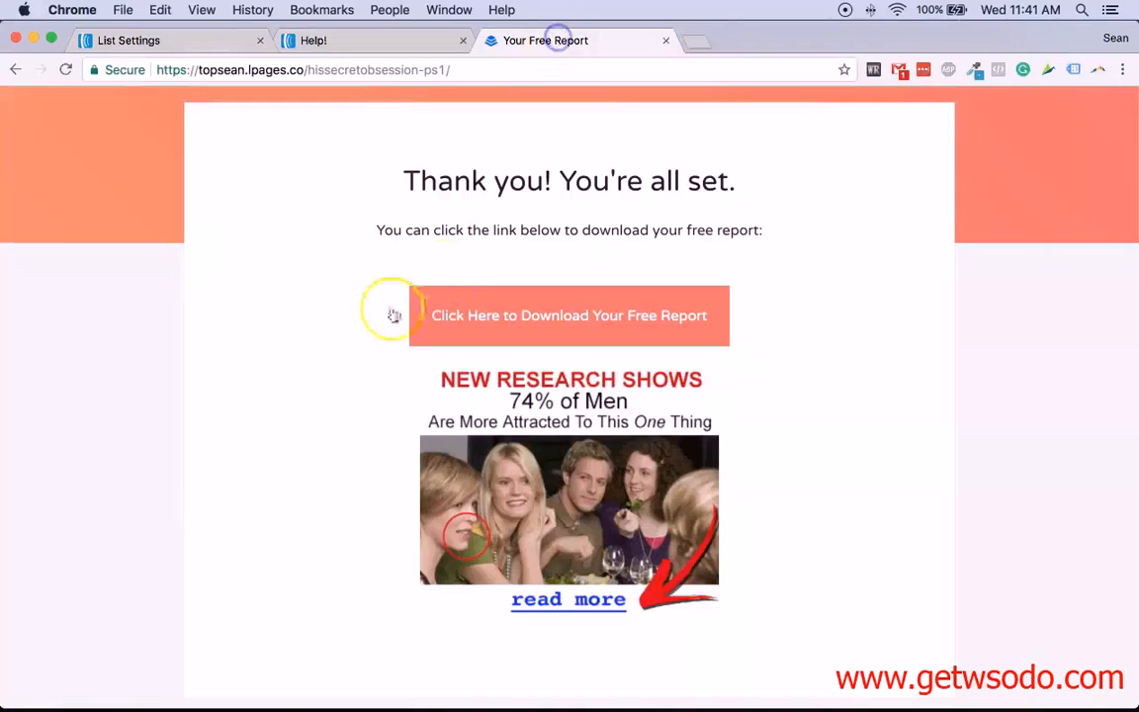
left_click(393, 42)
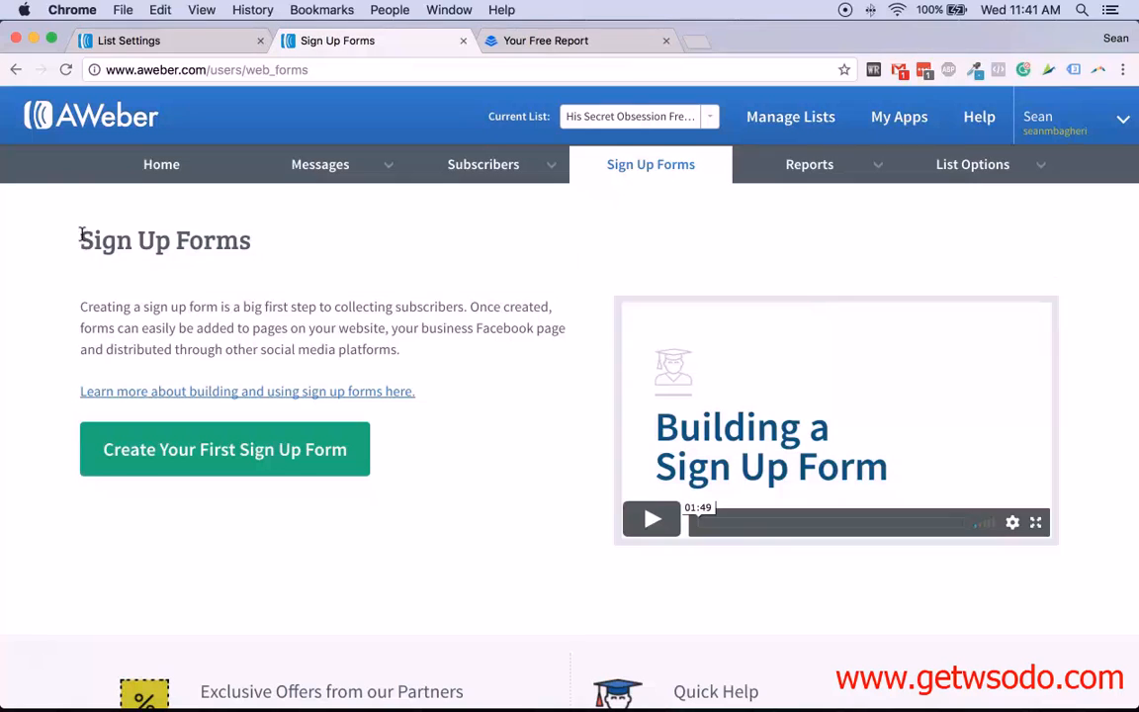
scroll(199, 475, "down", 1)
left_click(200, 472)
left_click(203, 470)
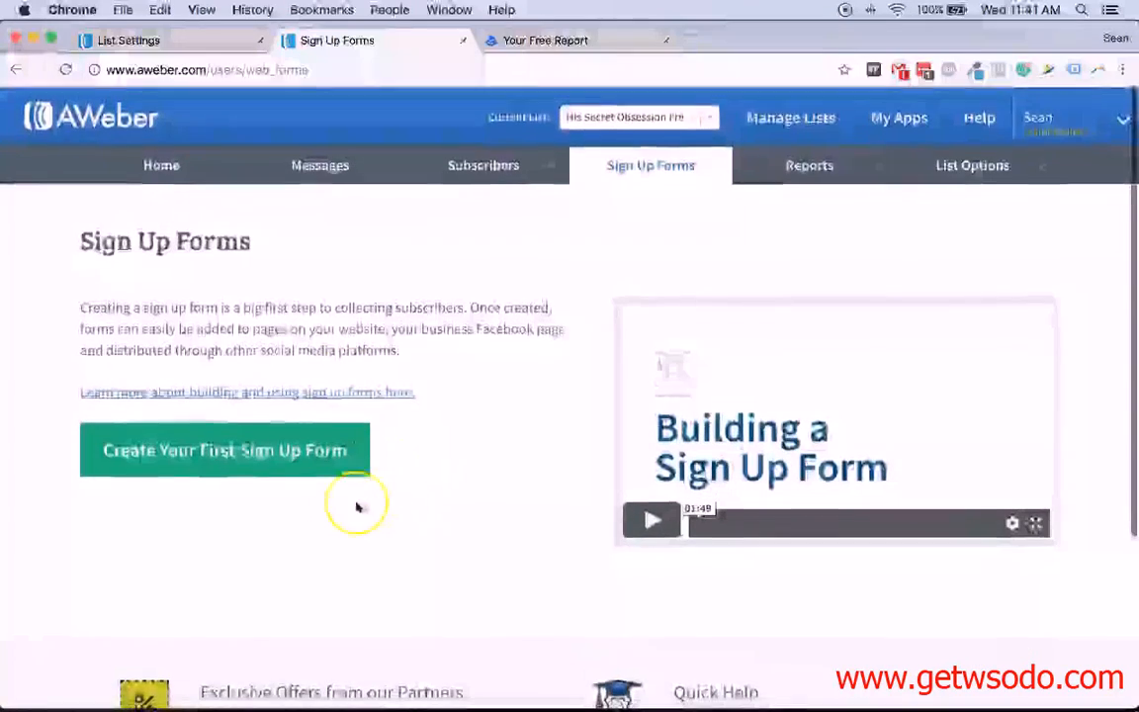
left_click(181, 468)
left_click(224, 449)
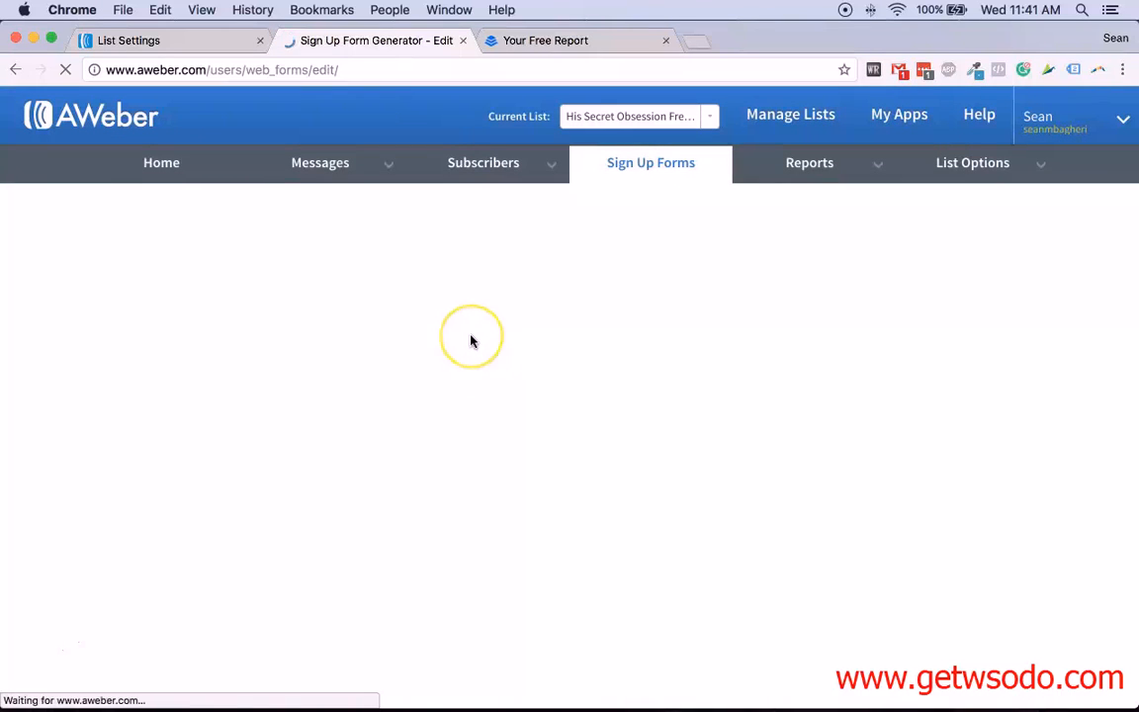
- Look over the default sign up form design with its Name and Email fields and save the form as is
scroll(474, 348, "down", 1)
scroll(481, 361, "down", 2)
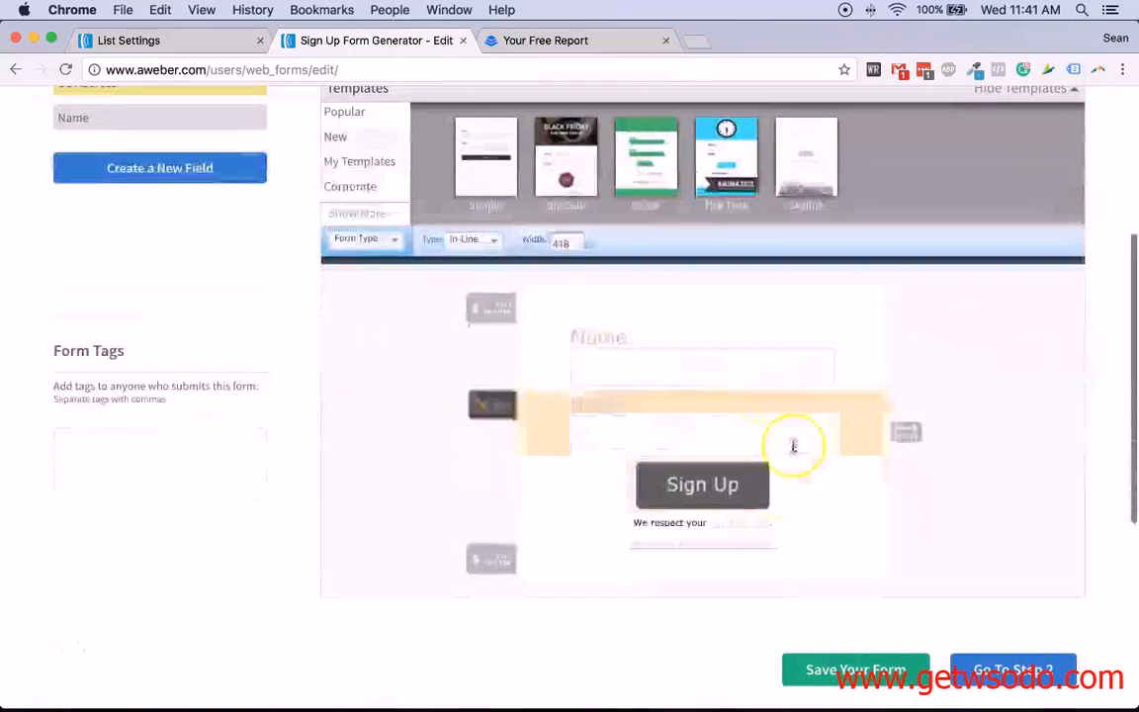
scroll(465, 406, "up", 2)
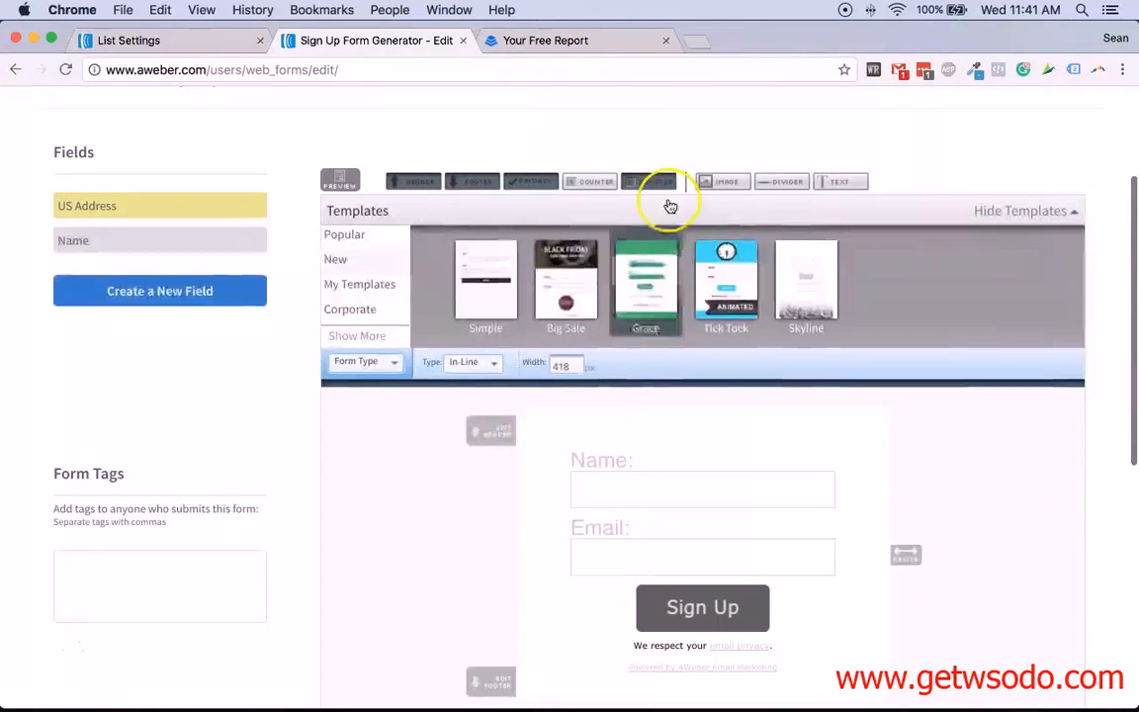
scroll(788, 275, "up", 2)
scroll(859, 526, "down", 4)
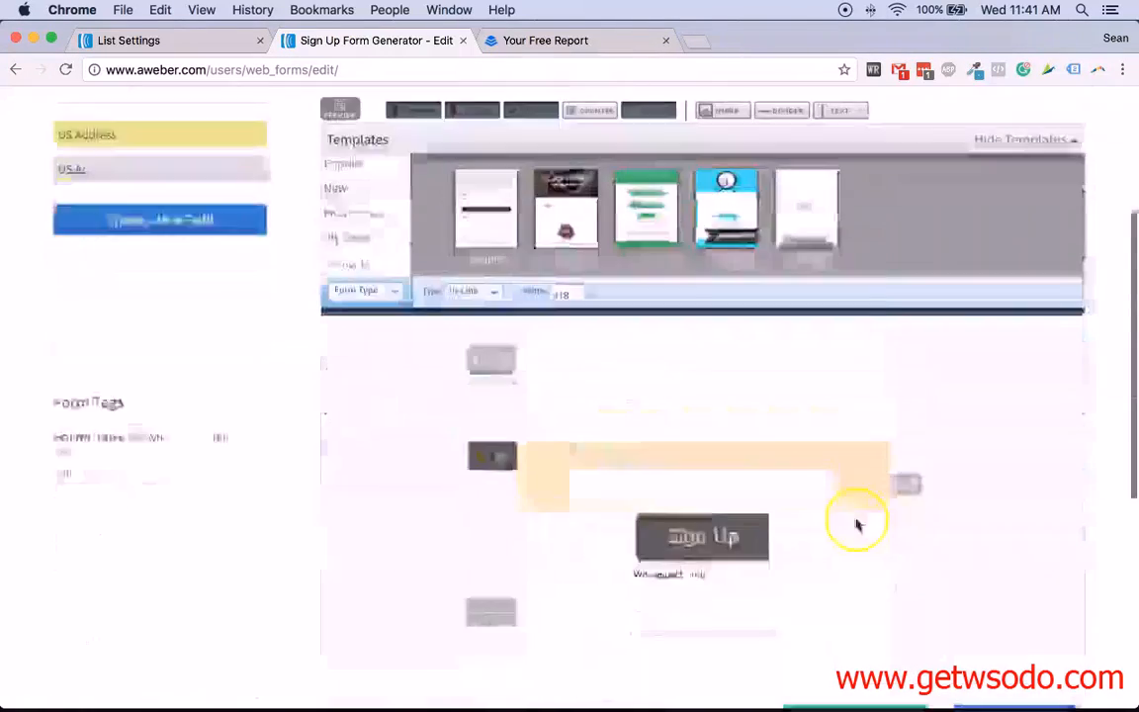
left_click(827, 627)
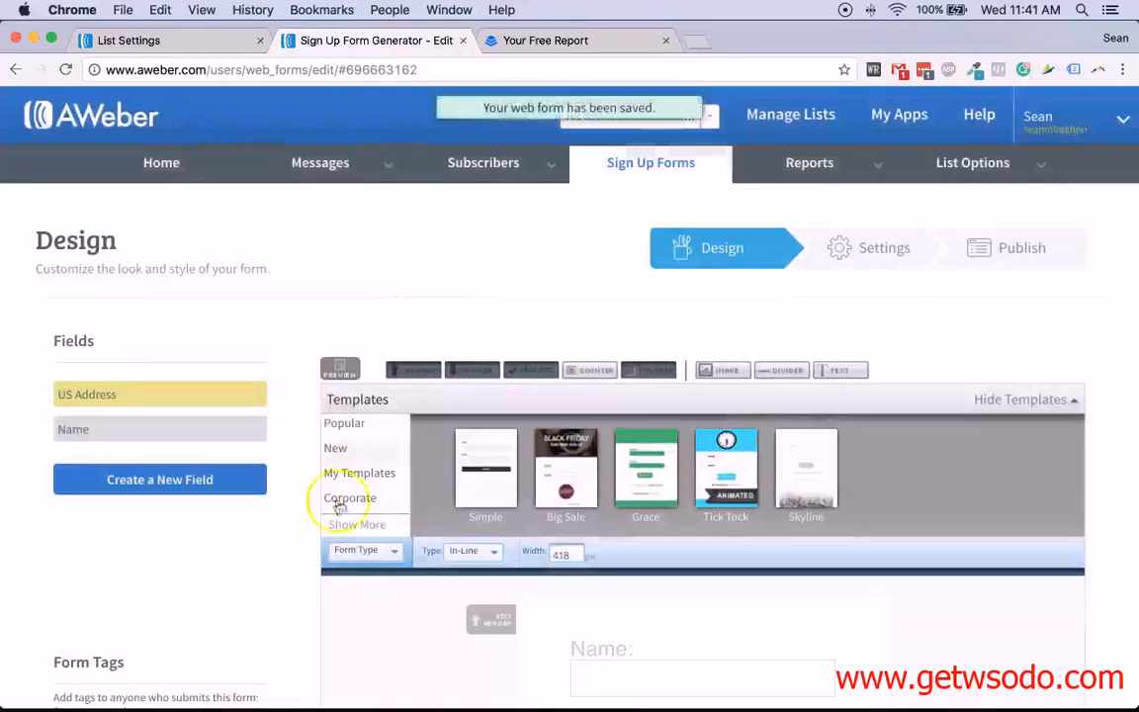
- Go on to the sign up form's settings, name it "form" and save it
scroll(919, 643, "down", 4)
left_click(961, 629)
scroll(495, 519, "down", 1)
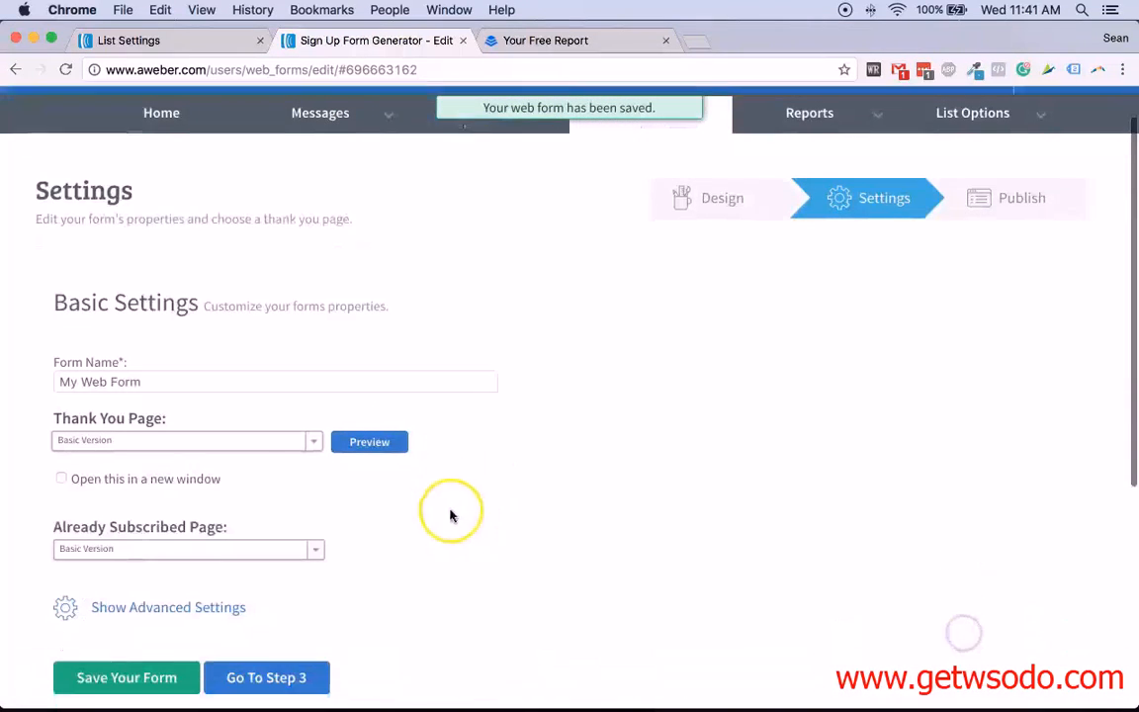
scroll(178, 393, "down", 1)
left_click(173, 318)
key("super+a")
type("form")
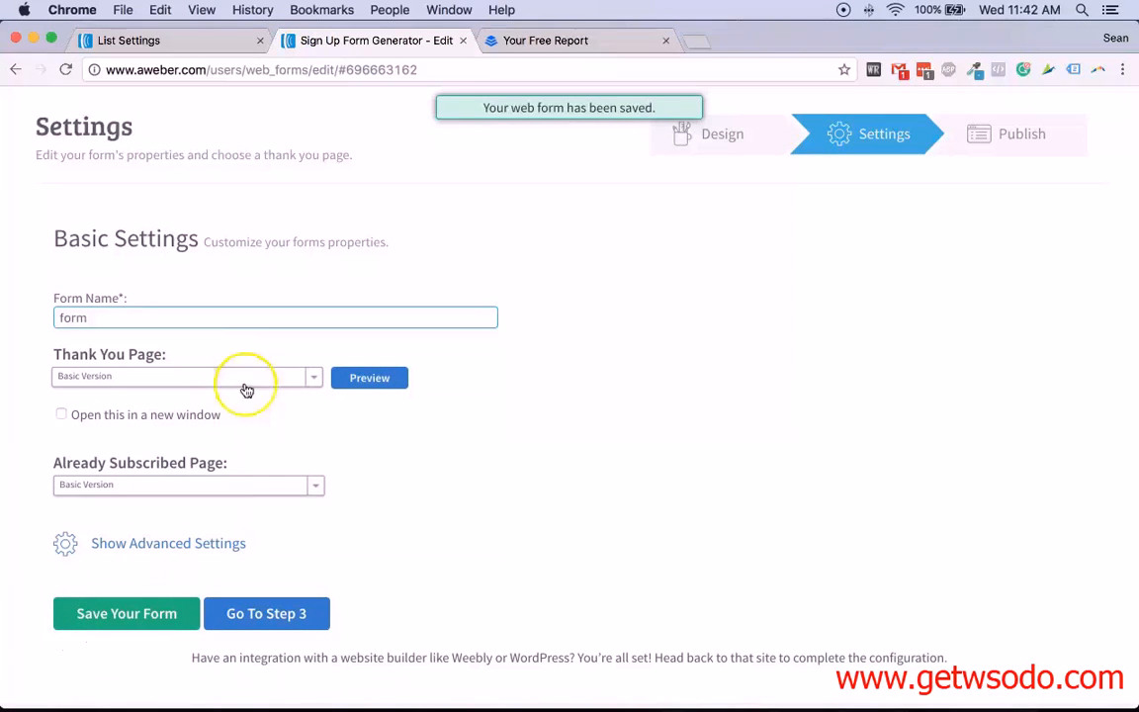
scroll(208, 514, "down", 1)
left_click(138, 560)
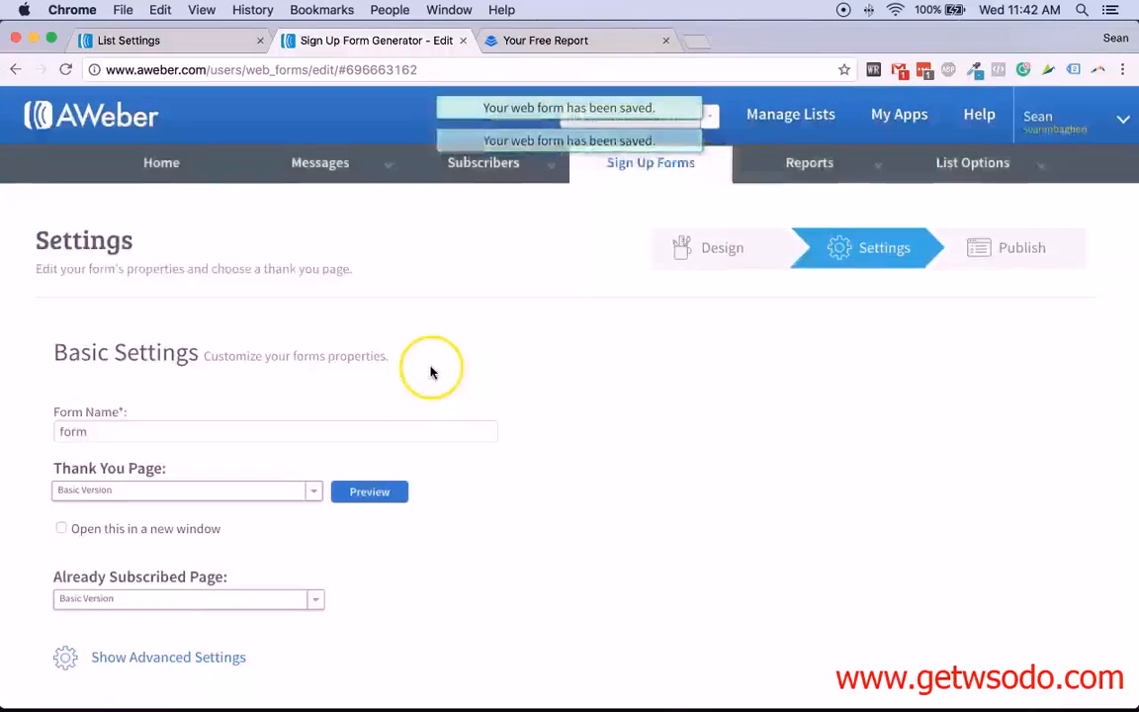
- Go on to the form's Publish stage and check the JavaScript snippet offered under I Will Install My Form
scroll(415, 385, "down", 5)
left_click(267, 368)
scroll(759, 427, "down", 2)
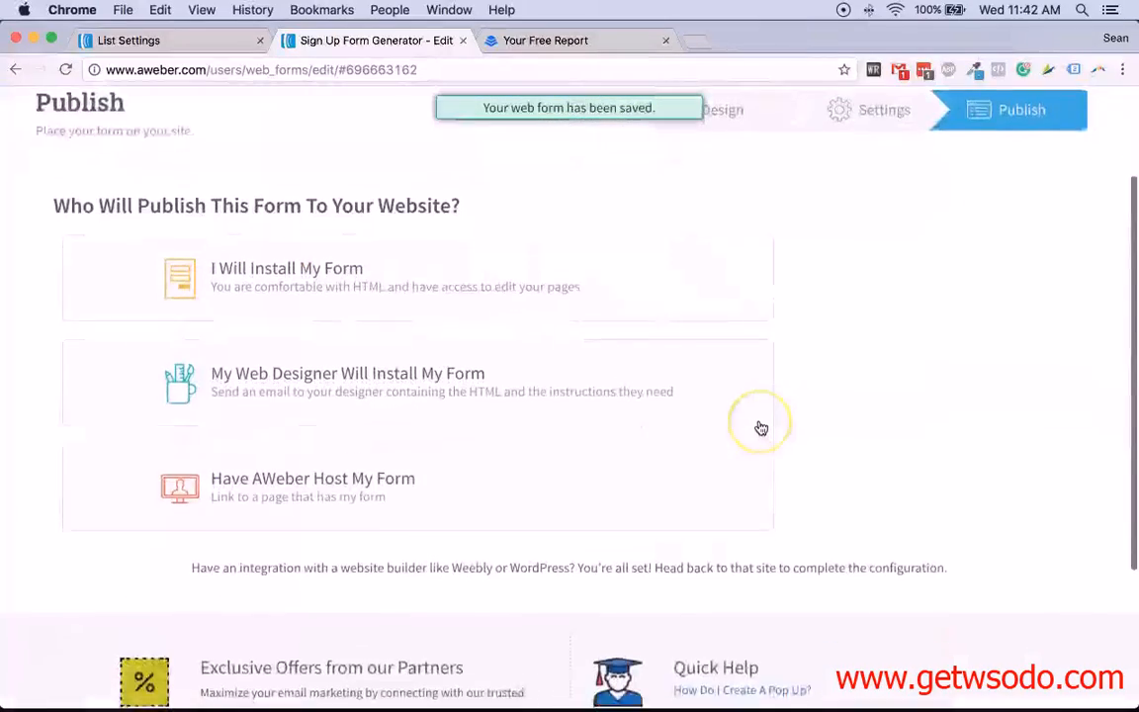
scroll(761, 427, "up", 1)
left_click(306, 295)
scroll(336, 415, "down", 5)
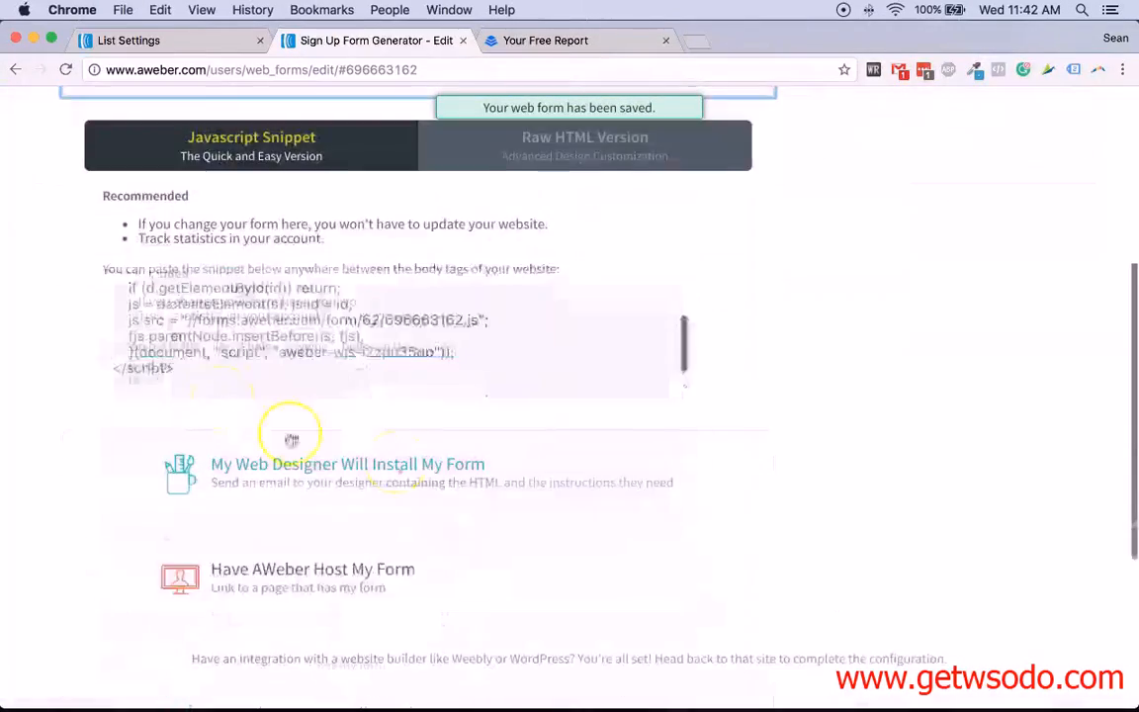
scroll(429, 311, "up", 4)
left_click(348, 272)
scroll(445, 327, "up", 3)
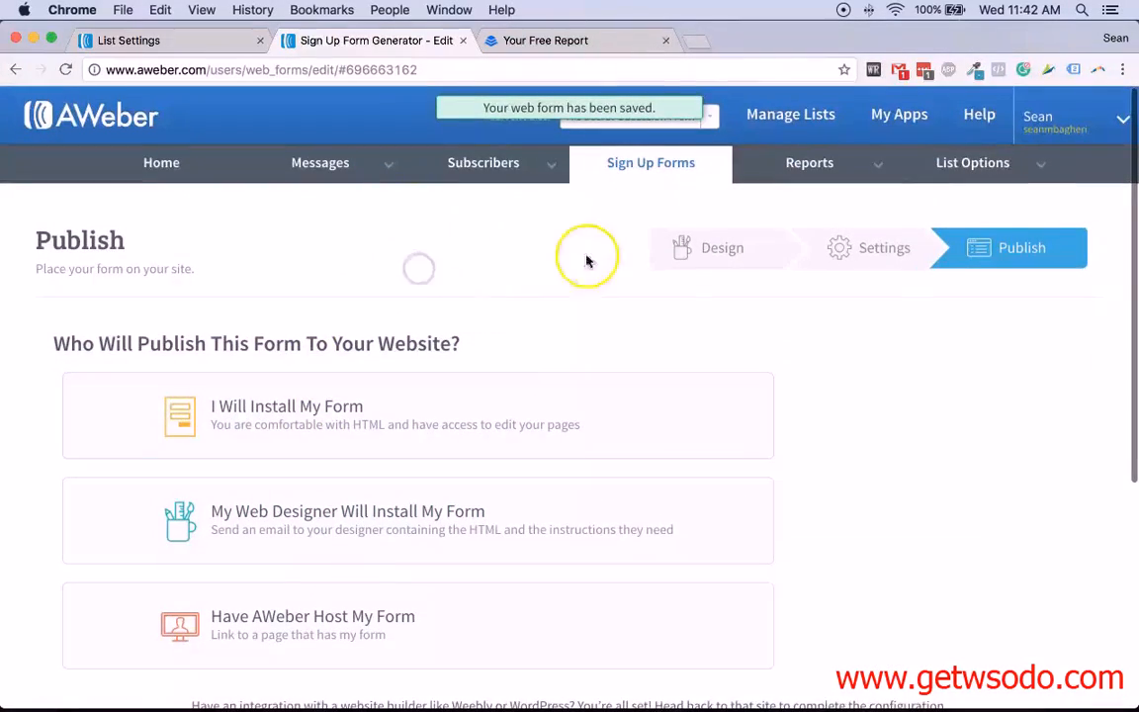